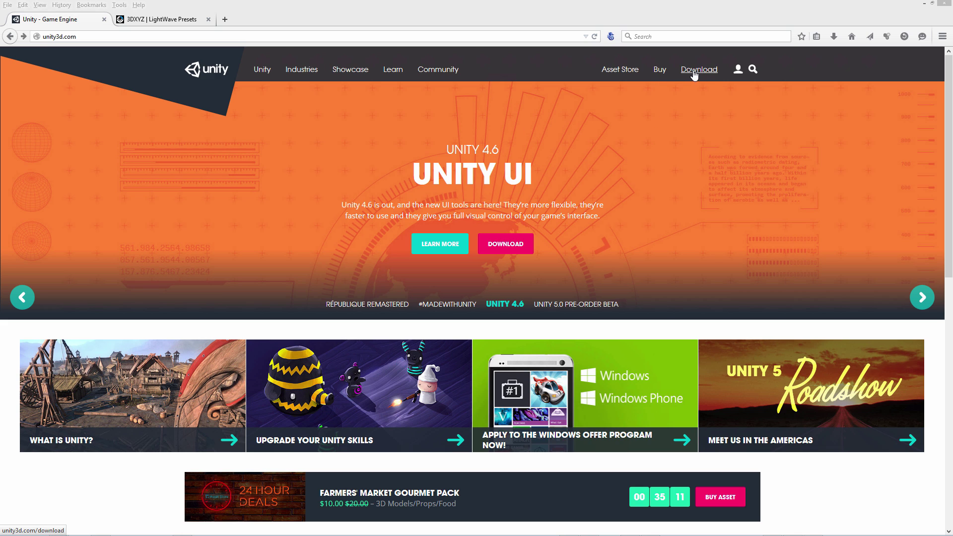
Search the Unity Asset Store for "kyle" and view the Space Robot Kyle asset page.
{"action": "left_click", "coordinate": [619, 73]}
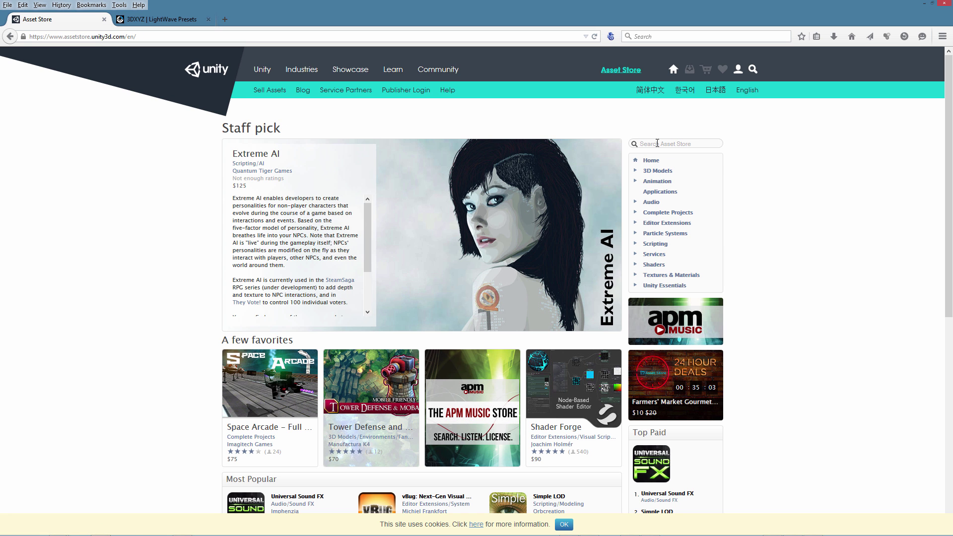
{"action": "left_click", "coordinate": [657, 144]}
{"action": "type", "text": "kyle"}
{"action": "key", "text": "Return"}
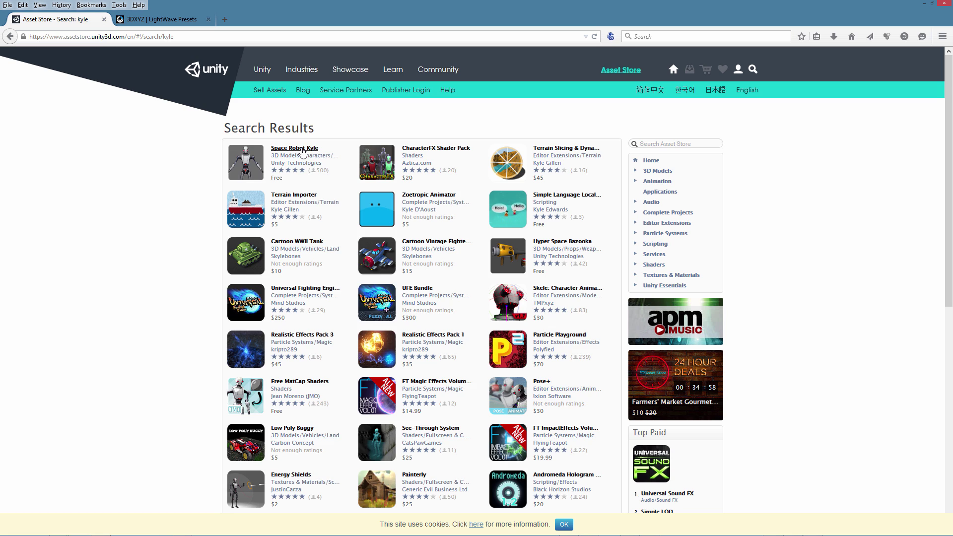
{"action": "left_click", "coordinate": [301, 148]}
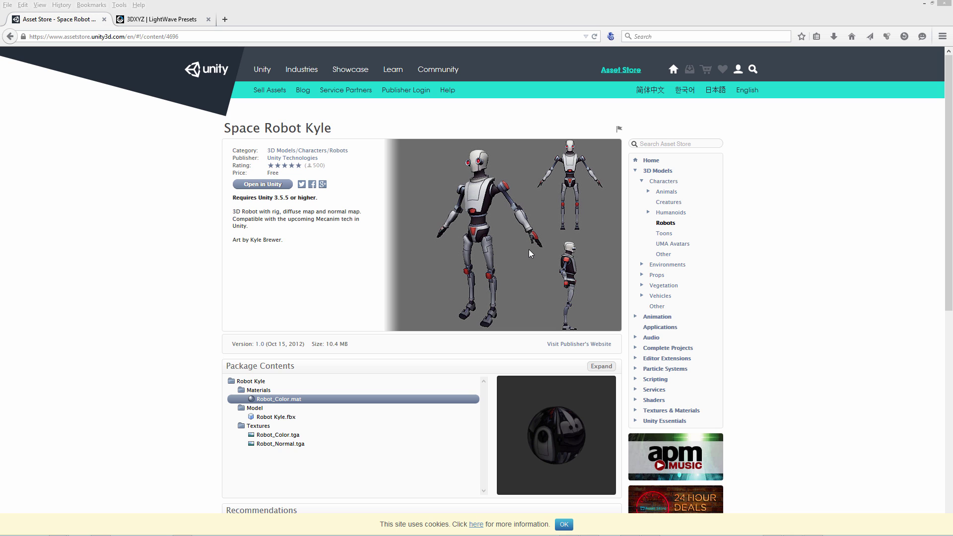
Switch to LightWave Layout and load Robot Kyle.fbx as a scene with Bake Rotations and Maya Style Joints.
{"action": "key", "text": "alt+Tab"}
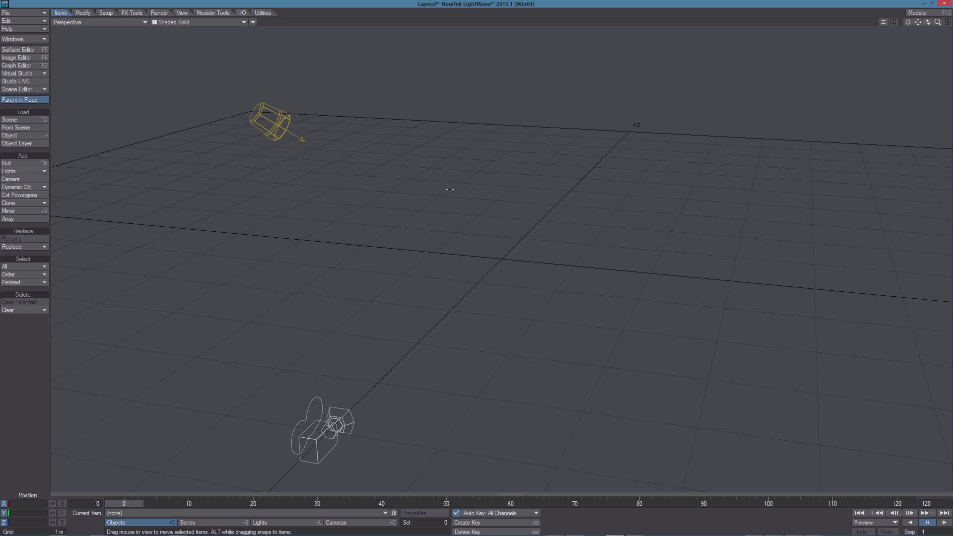
{"action": "left_click", "coordinate": [27, 13]}
{"action": "mouse_move", "coordinate": [37, 15]}
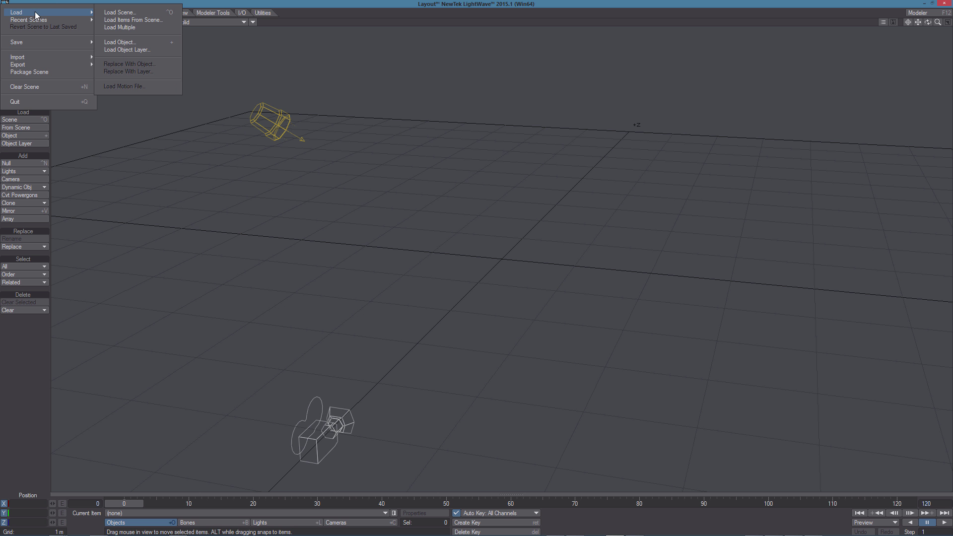
{"action": "left_click", "coordinate": [113, 14]}
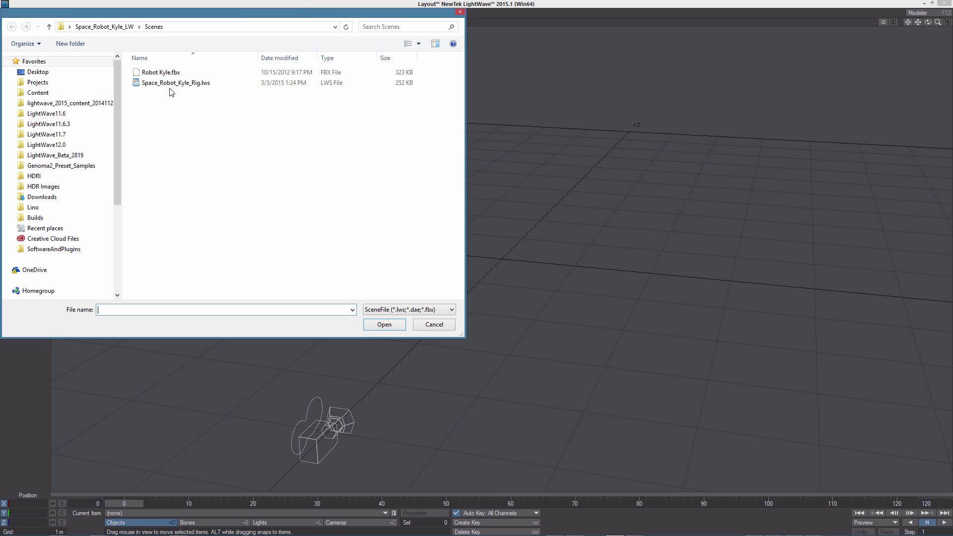
{"action": "left_click", "coordinate": [164, 75]}
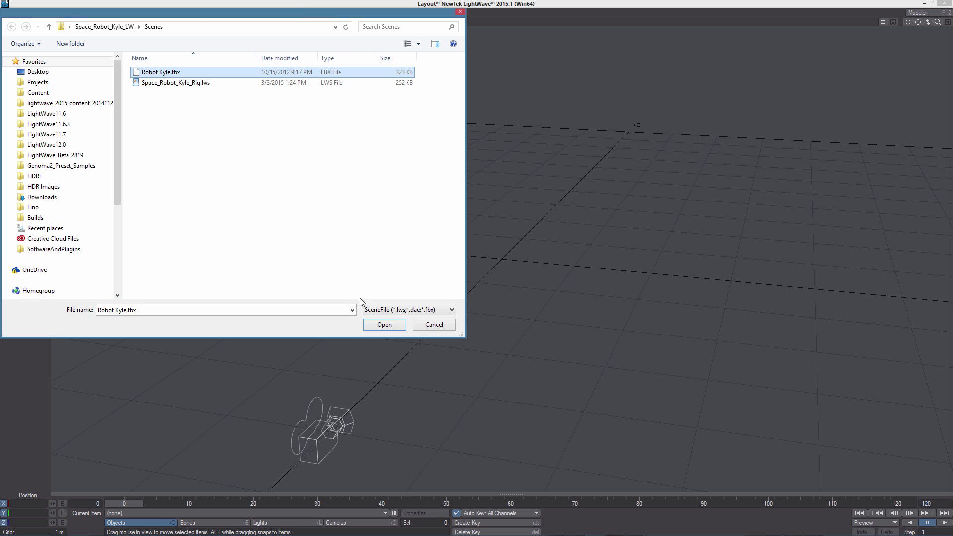
{"action": "left_click", "coordinate": [385, 324]}
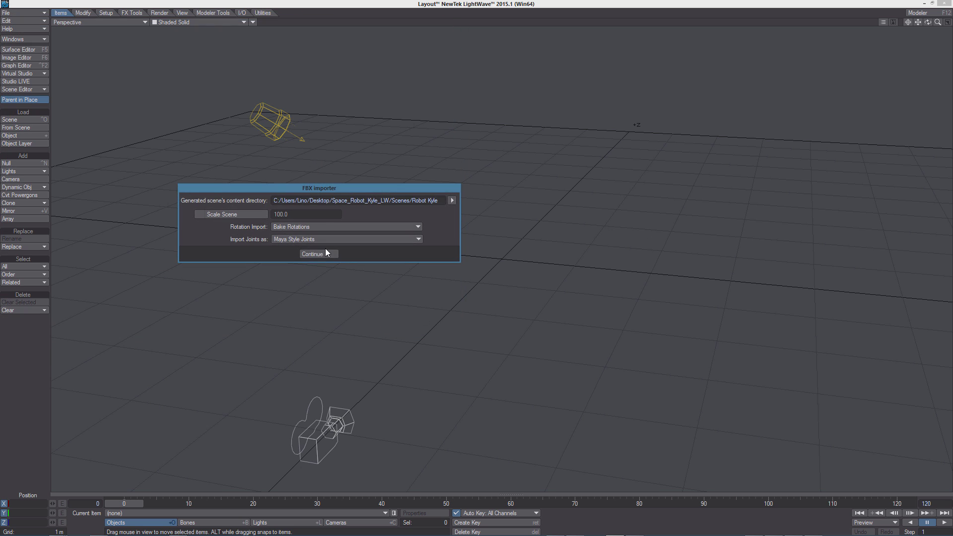
{"action": "left_click", "coordinate": [324, 280]}
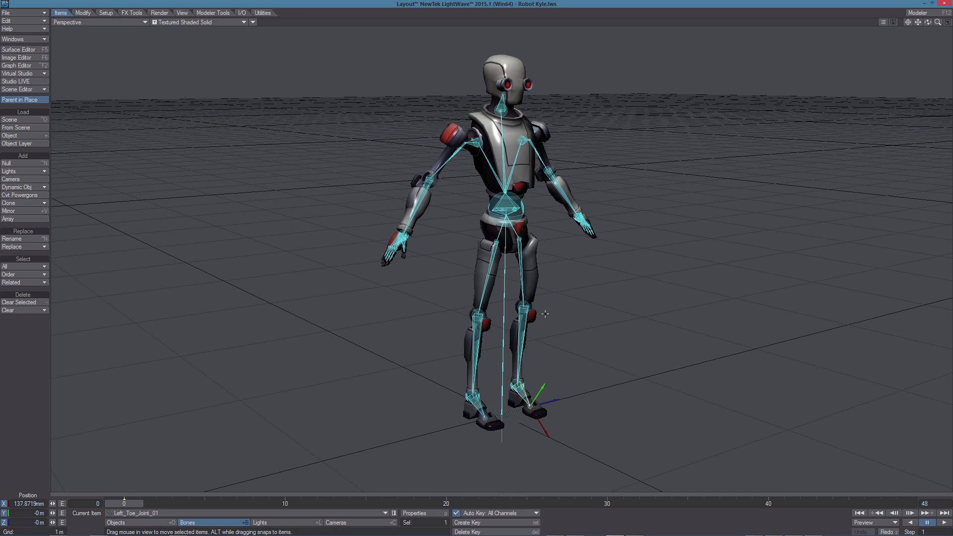
Try out the imported robot's joints by rotating its neck and head and bending its right arm.
{"action": "key", "text": "shift+o"}
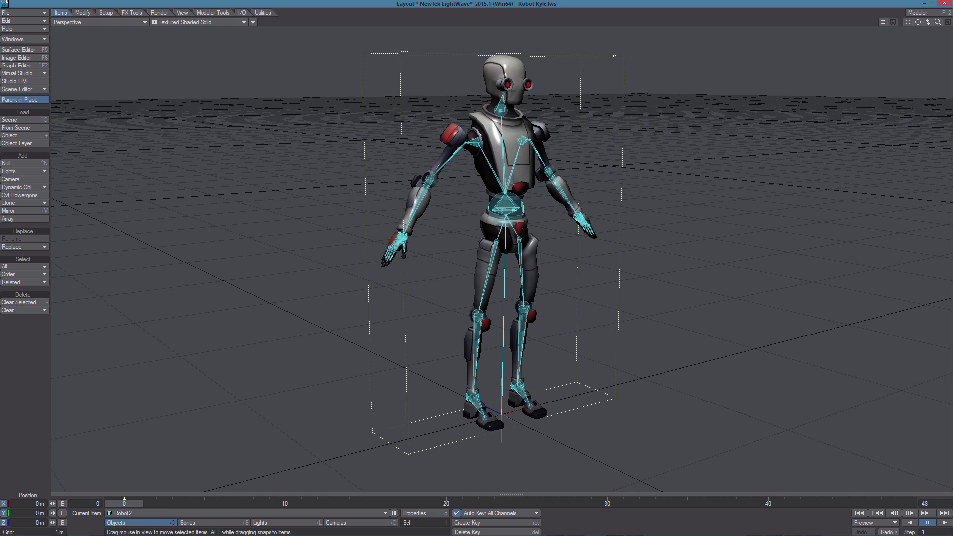
{"action": "left_click", "coordinate": [492, 316]}
{"action": "key", "text": "y"}
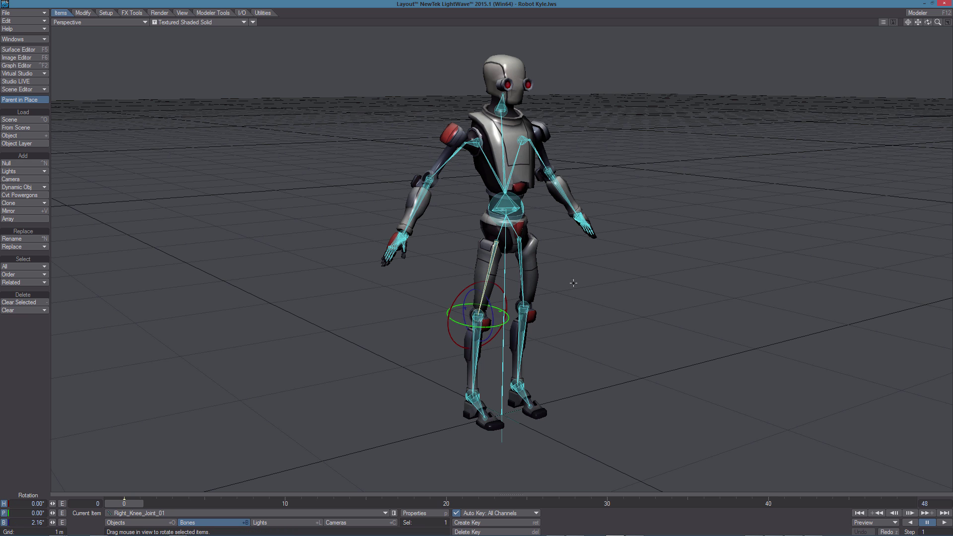
{"action": "mouse_move", "coordinate": [490, 315]}
{"action": "left_mouse_down"}
{"action": "mouse_move", "coordinate": [462, 303]}
{"action": "mouse_move", "coordinate": [485, 314]}
{"action": "left_mouse_up"}
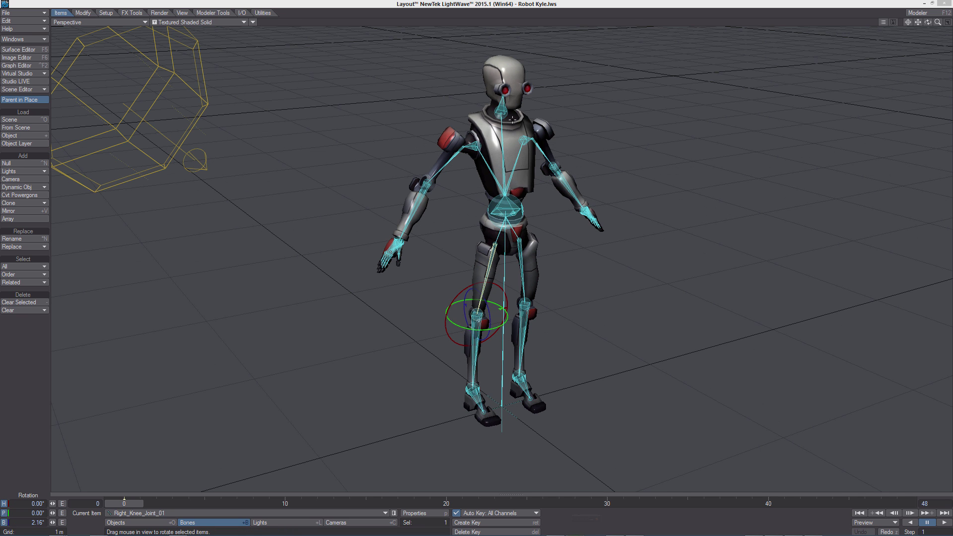
{"action": "left_click", "coordinate": [503, 117]}
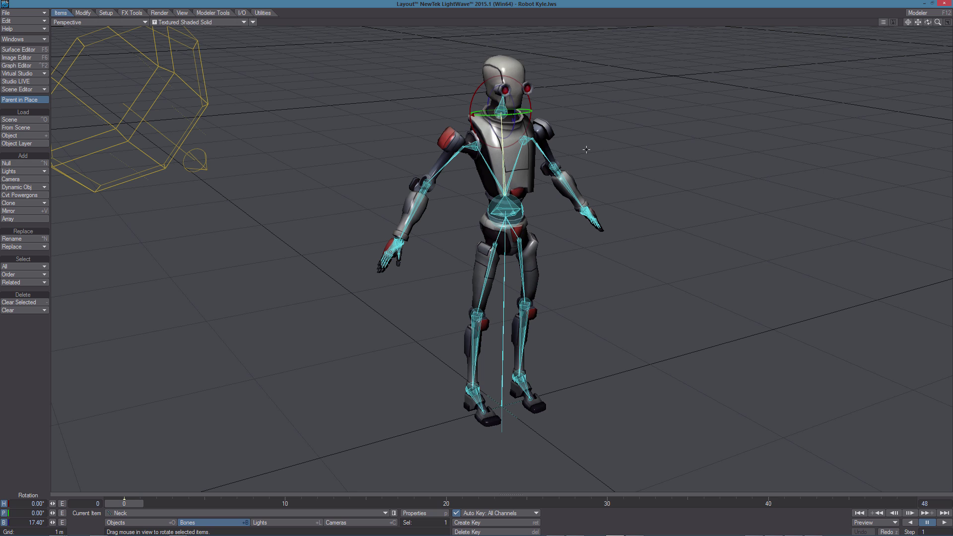
{"action": "left_click_drag", "start_coordinate": [513, 103], "coordinate": [511, 101]}
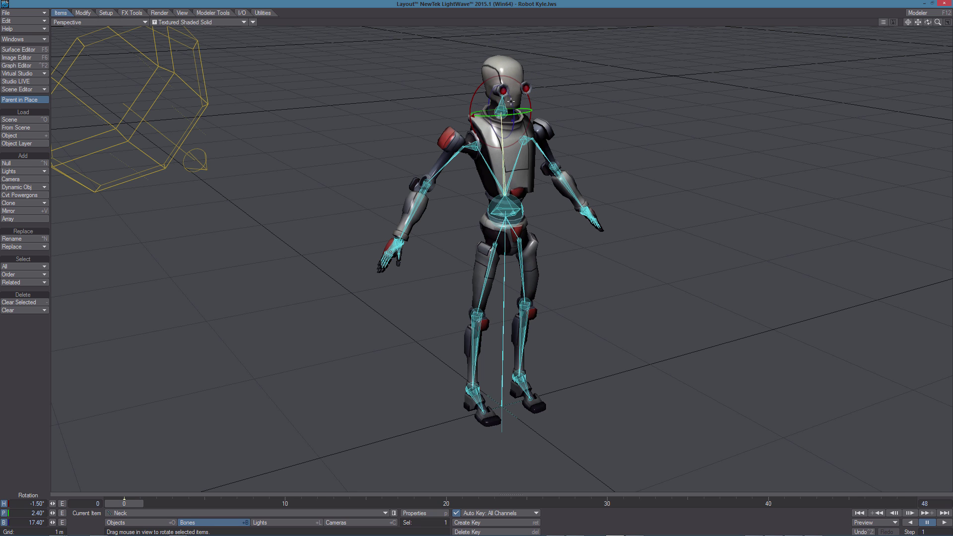
{"action": "left_click", "coordinate": [505, 97]}
{"action": "left_click_drag", "start_coordinate": [594, 124], "coordinate": [593, 144]}
{"action": "left_click_drag", "start_coordinate": [507, 87], "coordinate": [501, 72]}
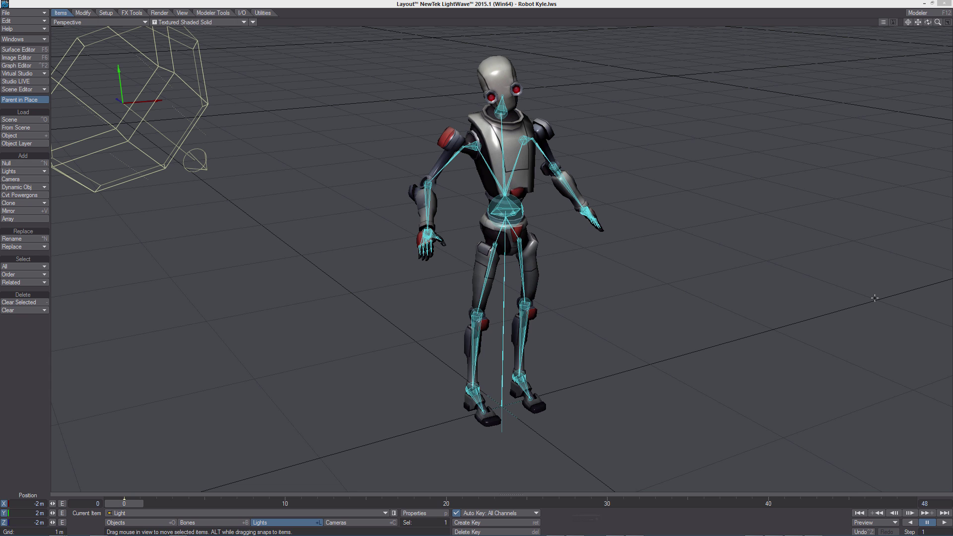
Switch to LightWave Modeler and load the Genoma2UnityBiped rig preset from G2_Bipeds into an empty layer of the robot object.
{"action": "key", "text": "F12"}
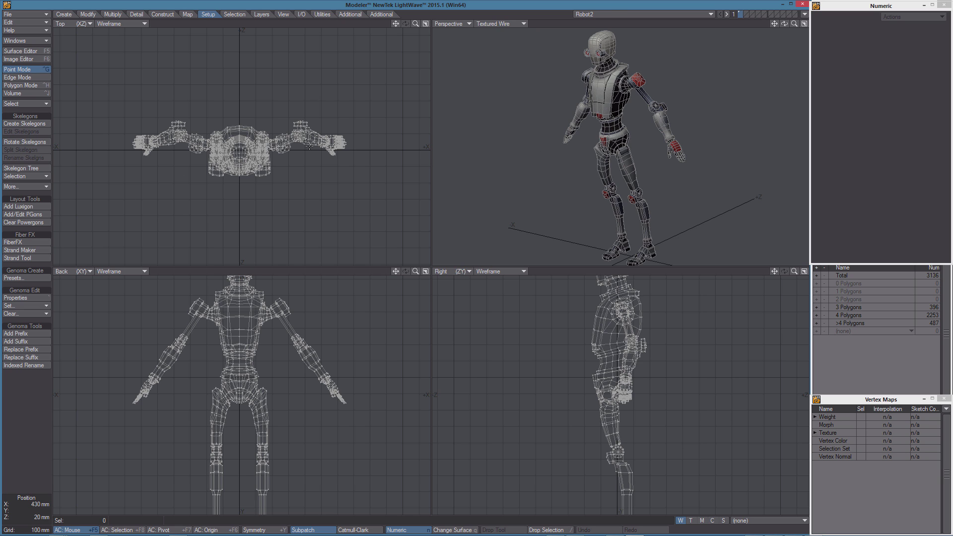
{"action": "key", "text": "Delete"}
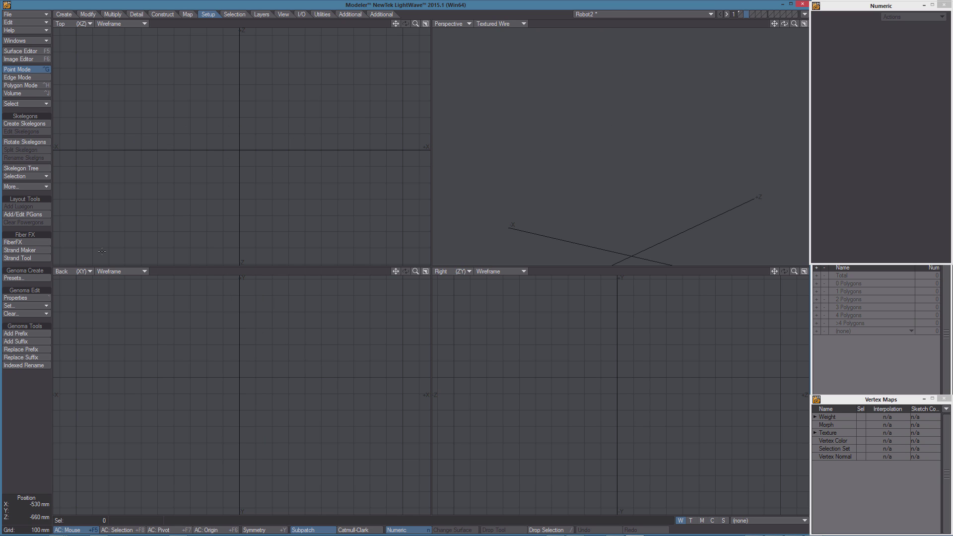
{"action": "left_click", "coordinate": [19, 278]}
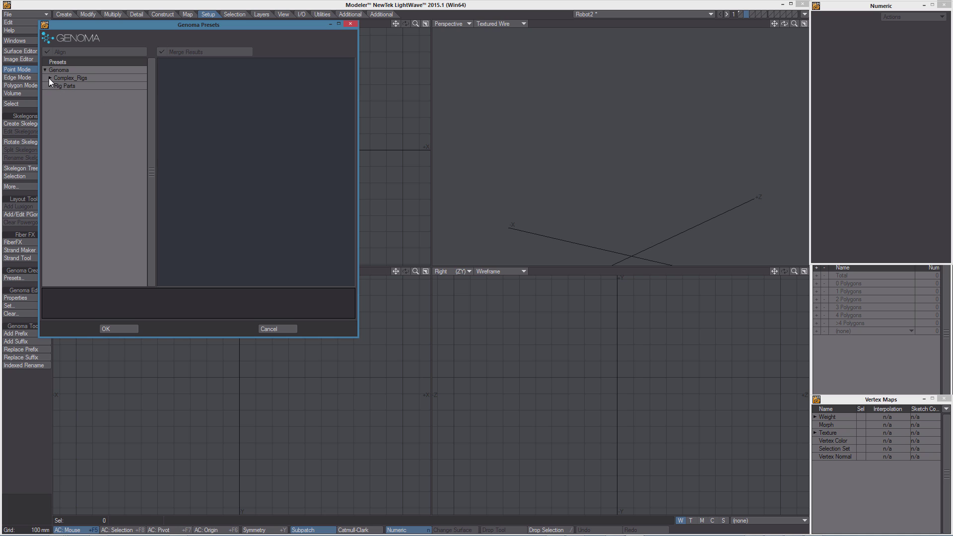
{"action": "left_click", "coordinate": [50, 78]}
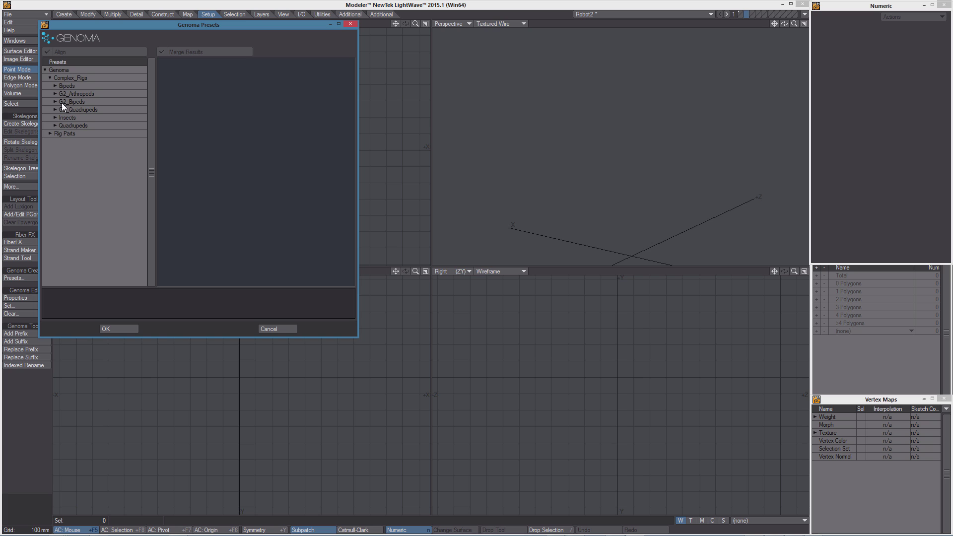
{"action": "left_click", "coordinate": [54, 102]}
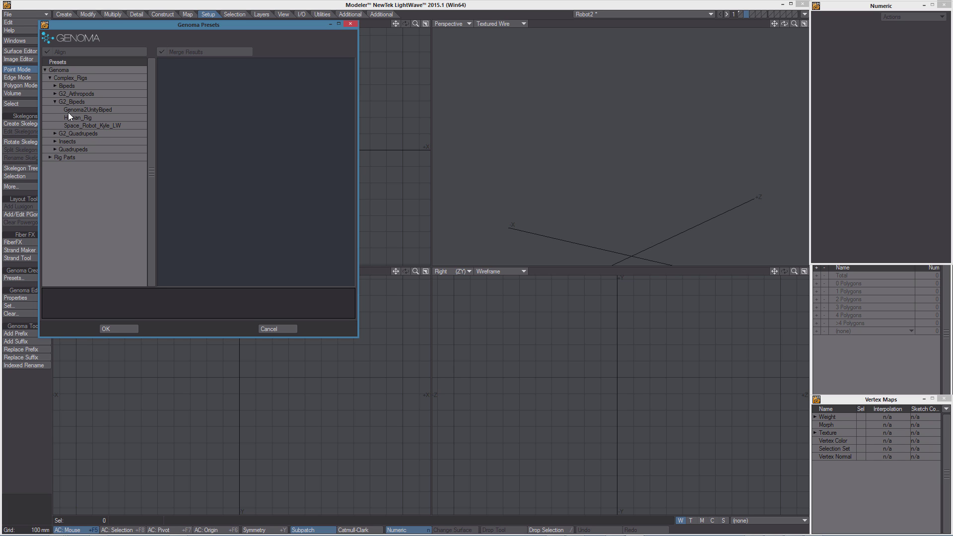
{"action": "left_click", "coordinate": [97, 109]}
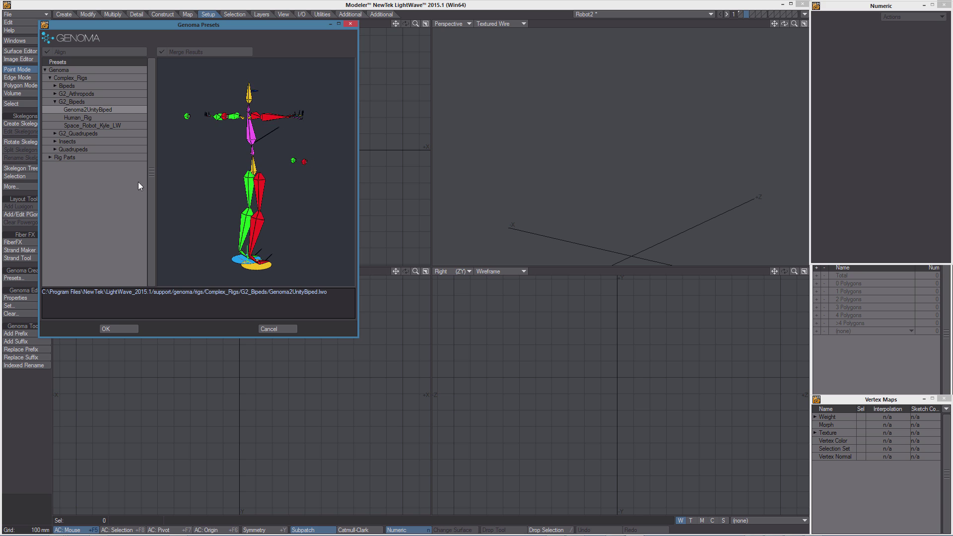
{"action": "left_click", "coordinate": [122, 329]}
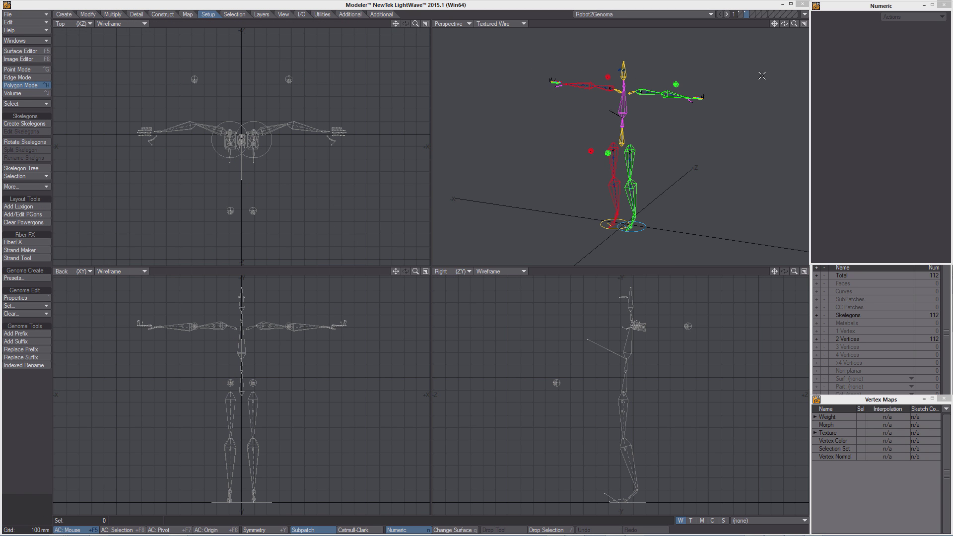
Display the robot mesh as a background layer behind the skelegons and turn on Symmetry.
{"action": "left_click", "coordinate": [743, 20]}
{"action": "key", "text": "a"}
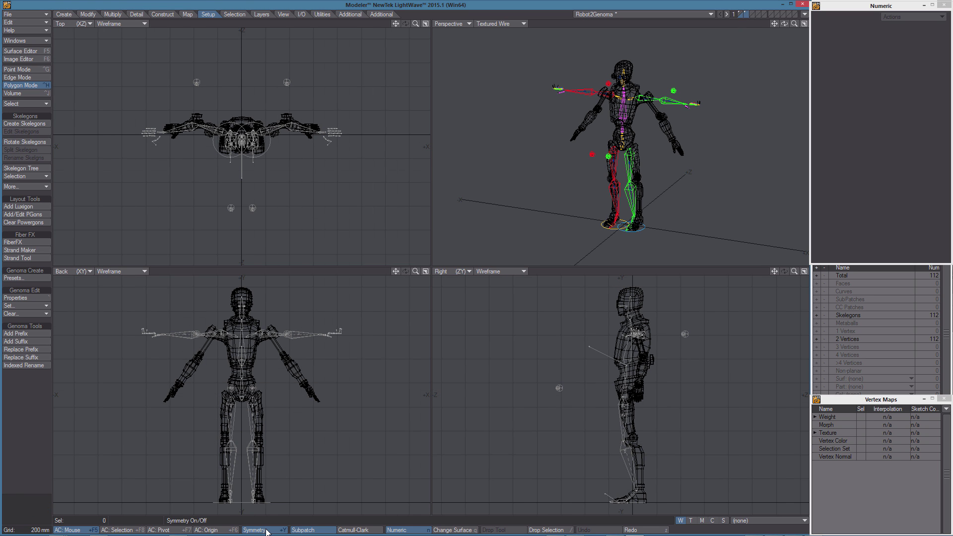
{"action": "key", "text": "0"}
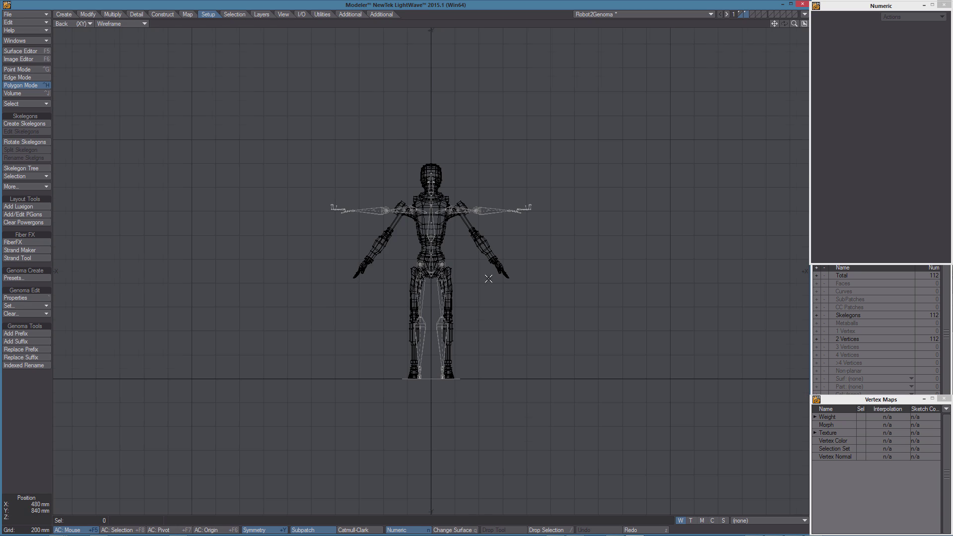
Select both legs' skelegons and controls and move them outward about 50 mm in X, fine-tuning them onto the robot's legs.
{"action": "scroll", "coordinate": [489, 279], "scroll_direction": "up", "scroll_amount": 5}
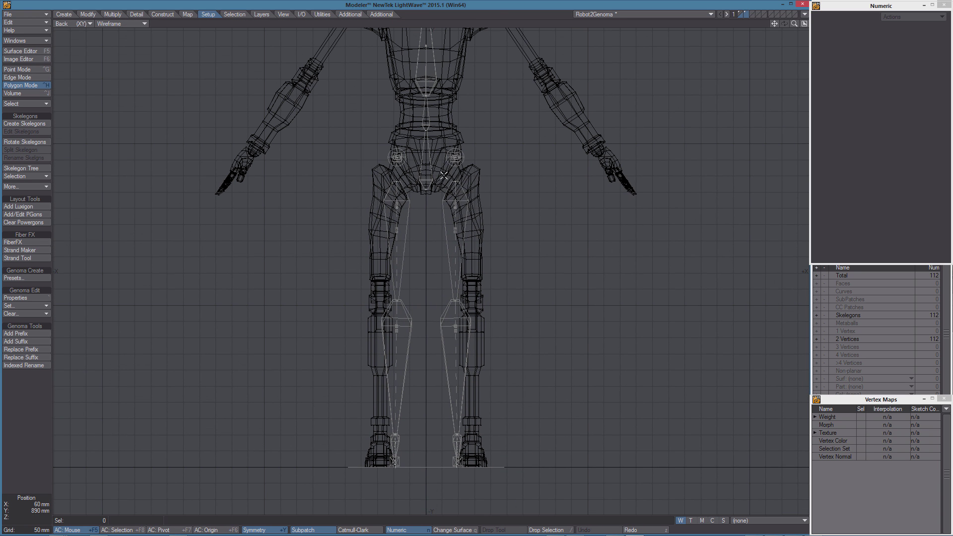
{"action": "mouse_move", "coordinate": [444, 175]}
{"action": "right_mouse_down"}
{"action": "mouse_move", "coordinate": [529, 242]}
{"action": "mouse_move", "coordinate": [475, 501]}
{"action": "mouse_move", "coordinate": [432, 404]}
{"action": "mouse_move", "coordinate": [426, 181]}
{"action": "right_mouse_up"}
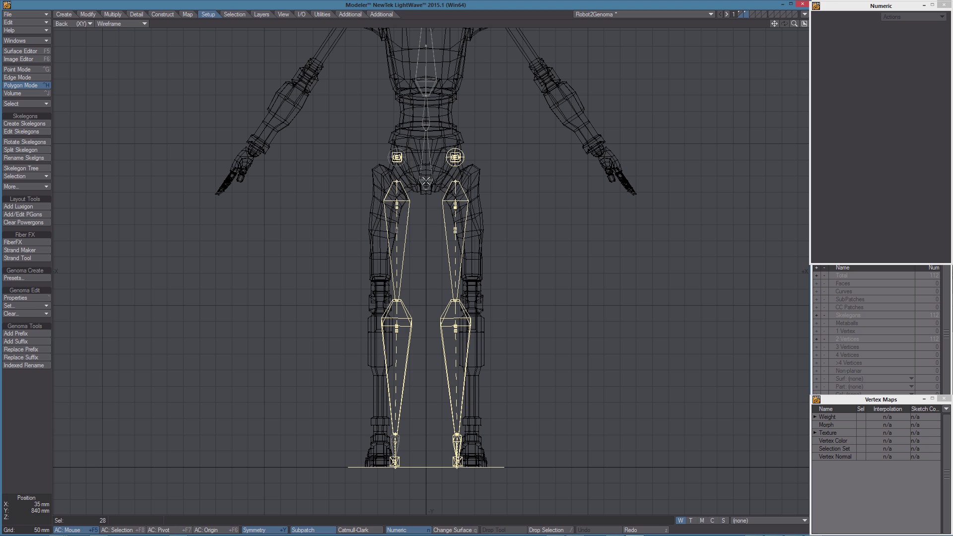
{"action": "right_click_drag", "start_coordinate": [405, 145], "coordinate": [410, 215], "text": "shift"}
{"action": "key", "text": "t"}
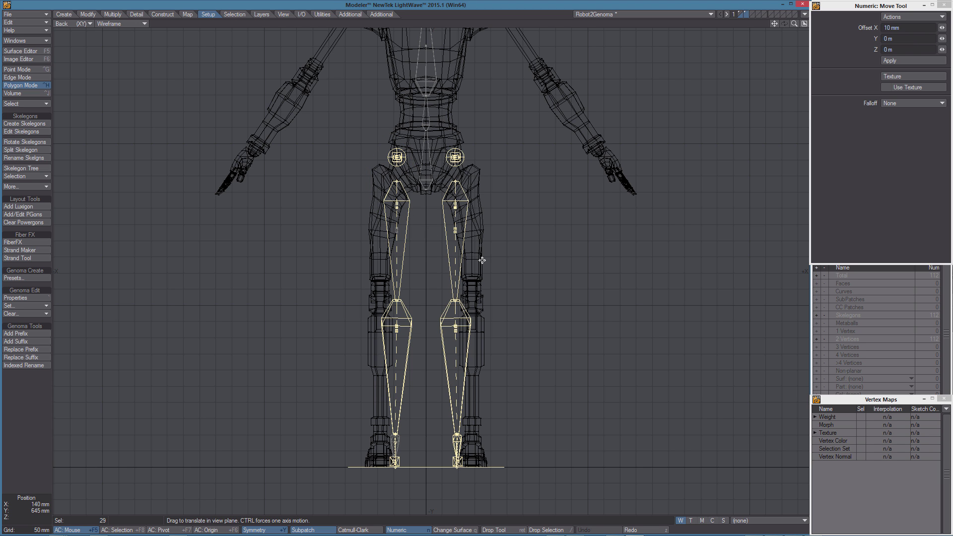
{"action": "left_click_drag", "start_coordinate": [481, 261], "coordinate": [497, 261]}
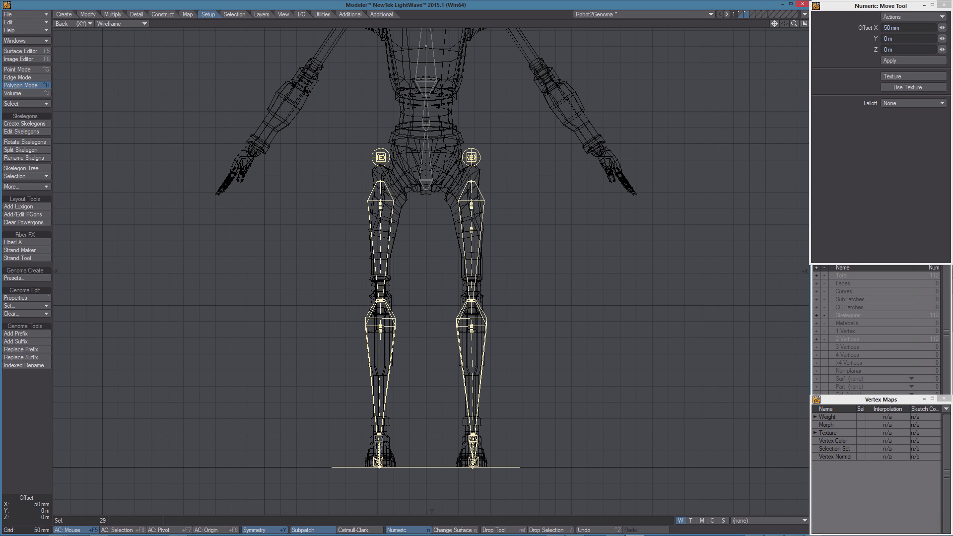
{"action": "left_click_drag", "start_coordinate": [473, 307], "coordinate": [572, 292], "text": "ctrl+alt"}
{"action": "key", "text": "a"}
{"action": "scroll", "coordinate": [451, 281], "scroll_direction": "up", "scroll_amount": 4}
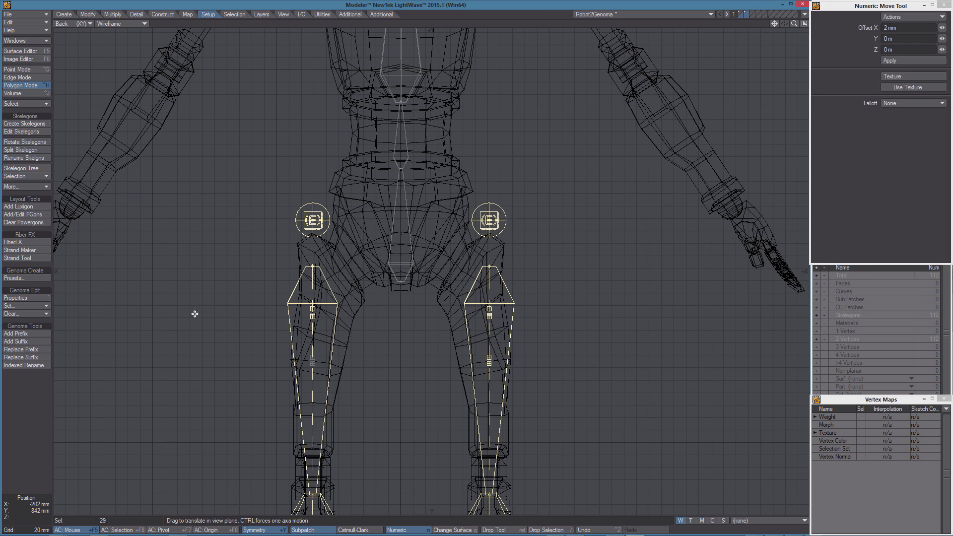
{"action": "key", "text": "Return"}
{"action": "key", "text": "slash"}
Move the upper ends of the thigh skelegons inward and slightly up to the robot's hip joints with the Drag tool.
{"action": "key", "text": "ctrl+t"}
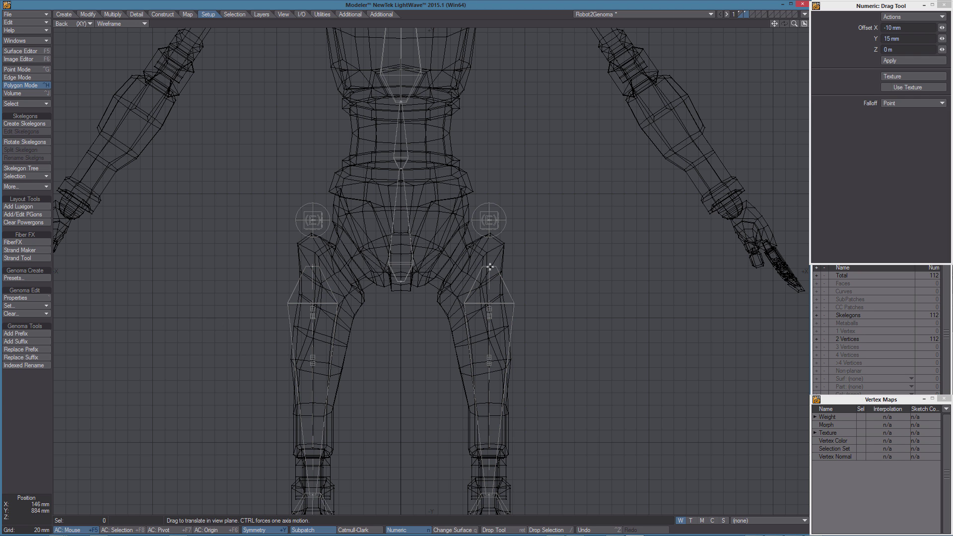
{"action": "left_click_drag", "start_coordinate": [489, 266], "coordinate": [449, 254]}
{"action": "key", "text": "Return"}
Drag the knee joint of the leg skelegons onto the robot's knee in the side view, about 30 mm in Y and 80 mm in Z.
{"action": "scroll", "coordinate": [559, 290], "scroll_direction": "down", "scroll_amount": 2}
{"action": "left_click_drag", "start_coordinate": [602, 369], "coordinate": [600, 213], "text": "alt"}
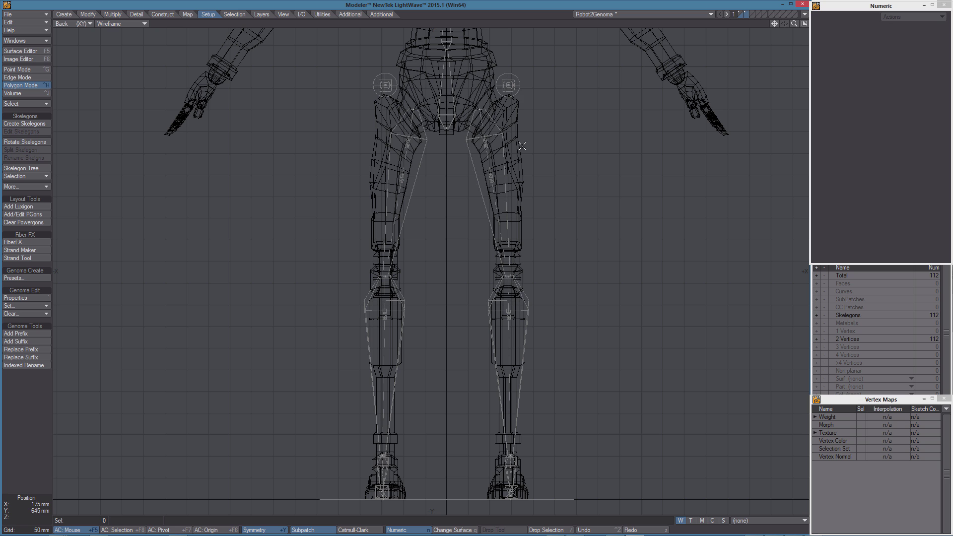
{"action": "key", "text": "KP_0"}
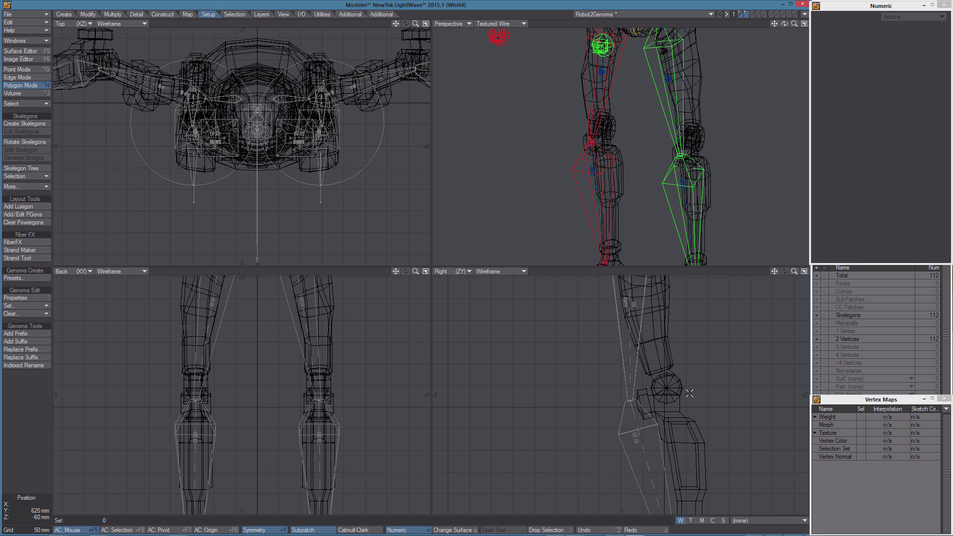
{"action": "scroll", "coordinate": [690, 393], "scroll_direction": "down", "scroll_amount": 4}
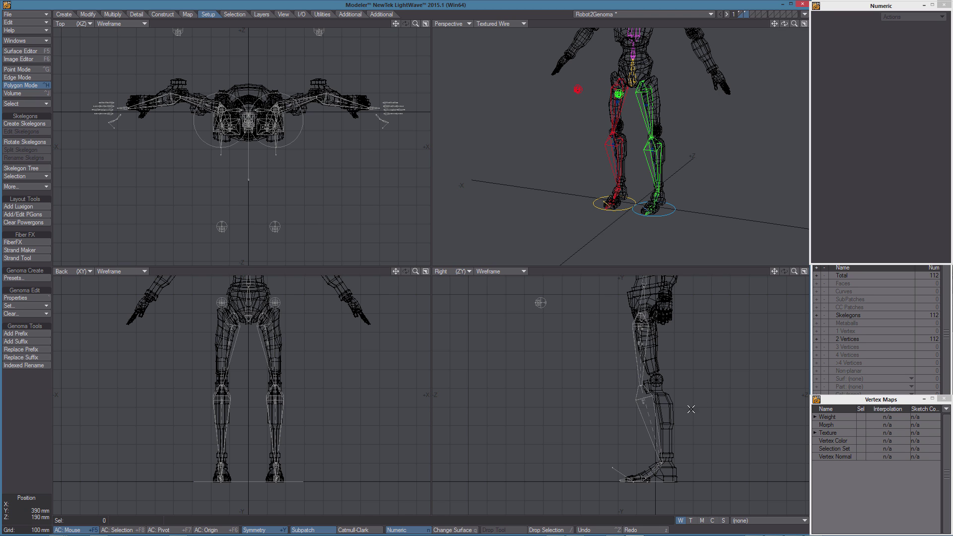
{"action": "key", "text": "ctrl+t"}
{"action": "key", "text": "KP_0"}
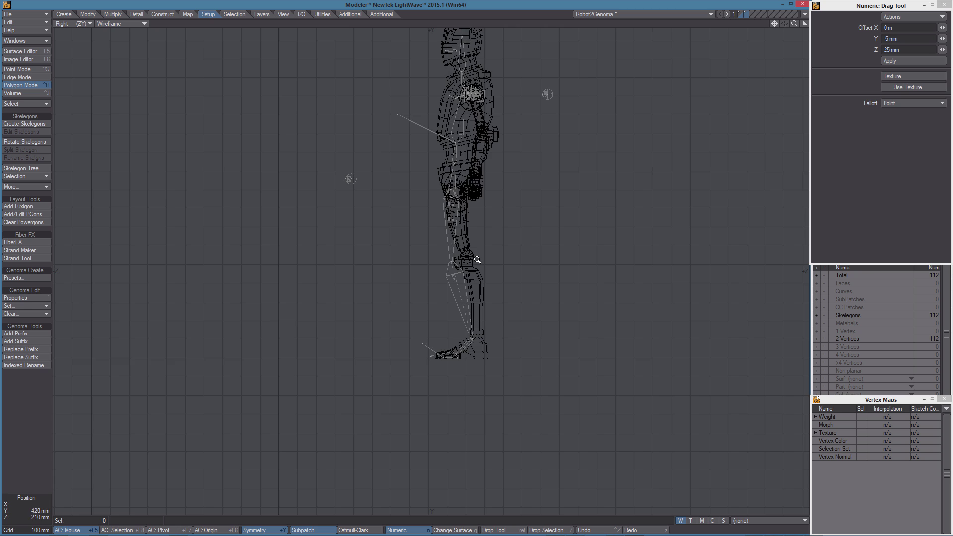
{"action": "scroll", "coordinate": [511, 290], "scroll_direction": "up", "scroll_amount": 3}
{"action": "left_click_drag", "start_coordinate": [512, 289], "coordinate": [523, 267], "text": "alt"}
{"action": "key", "text": "Return"}
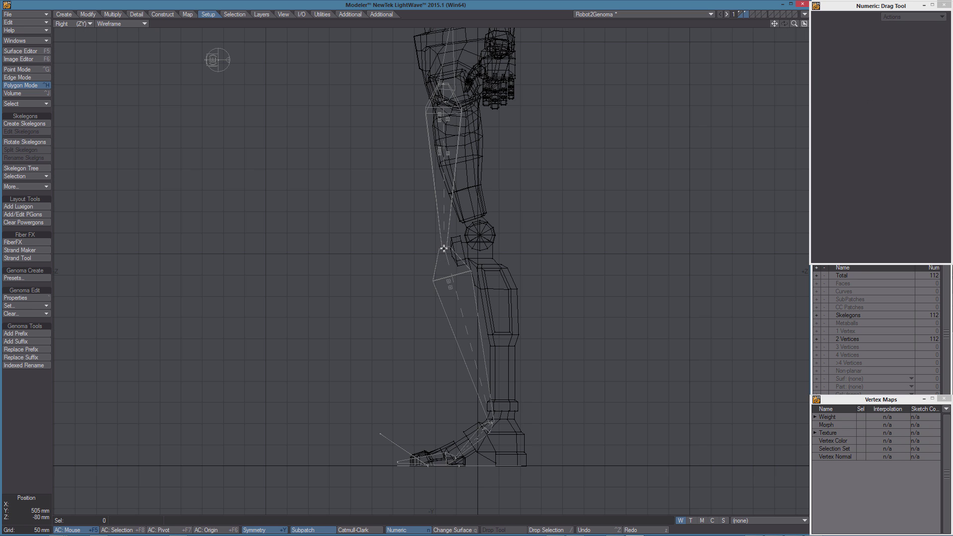
{"action": "key", "text": "ctrl+t"}
{"action": "left_click_drag", "start_coordinate": [444, 248], "coordinate": [479, 235]}
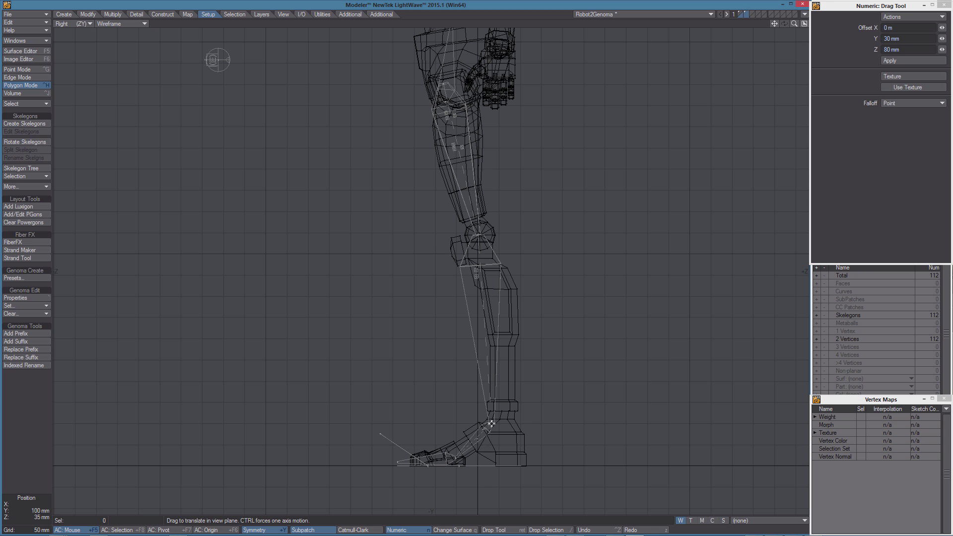
Drag the ankle, thigh-top and foot joints onto the robot's leg in the side view, shifting the thigh top about 25 mm in Z.
{"action": "left_click_drag", "start_coordinate": [490, 422], "coordinate": [504, 420]}
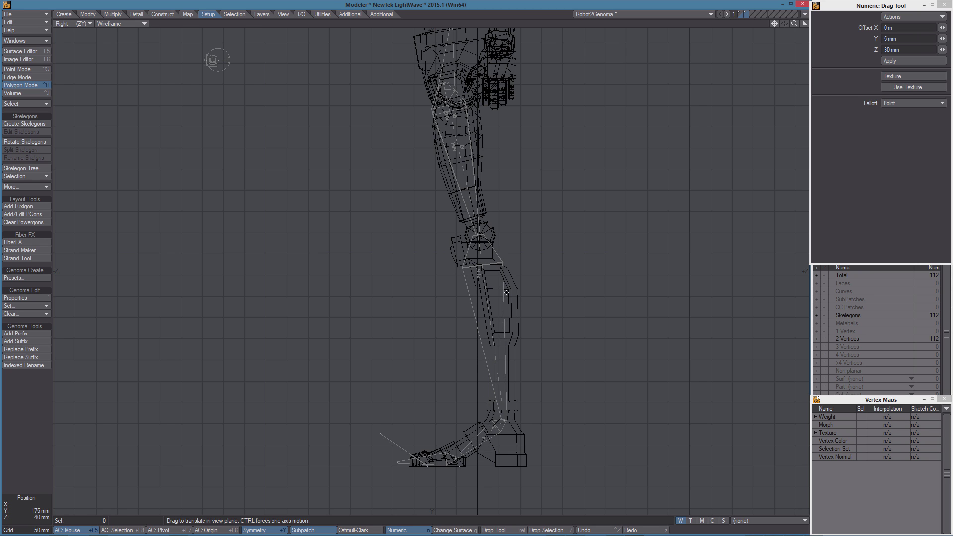
{"action": "left_click_drag", "start_coordinate": [448, 87], "coordinate": [471, 122]}
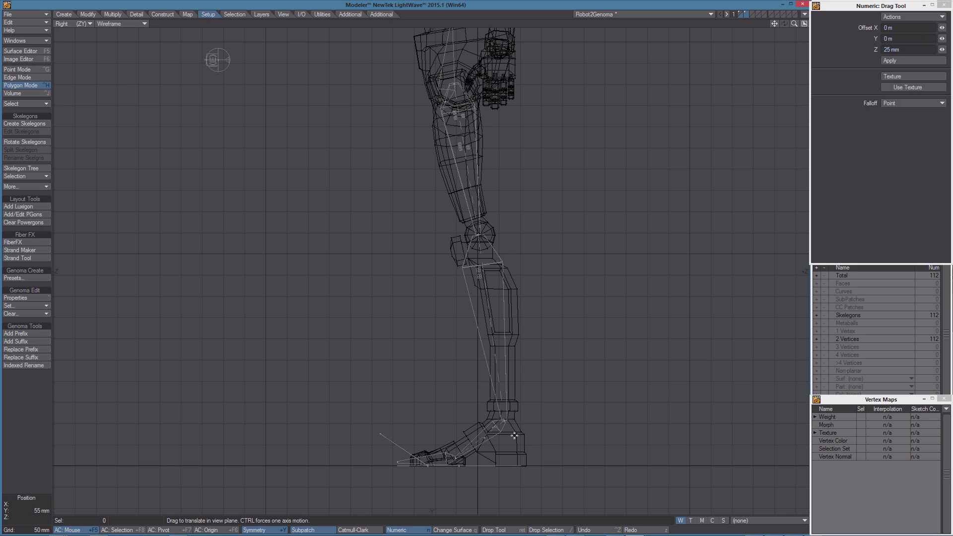
{"action": "left_click_drag", "start_coordinate": [504, 422], "coordinate": [501, 424]}
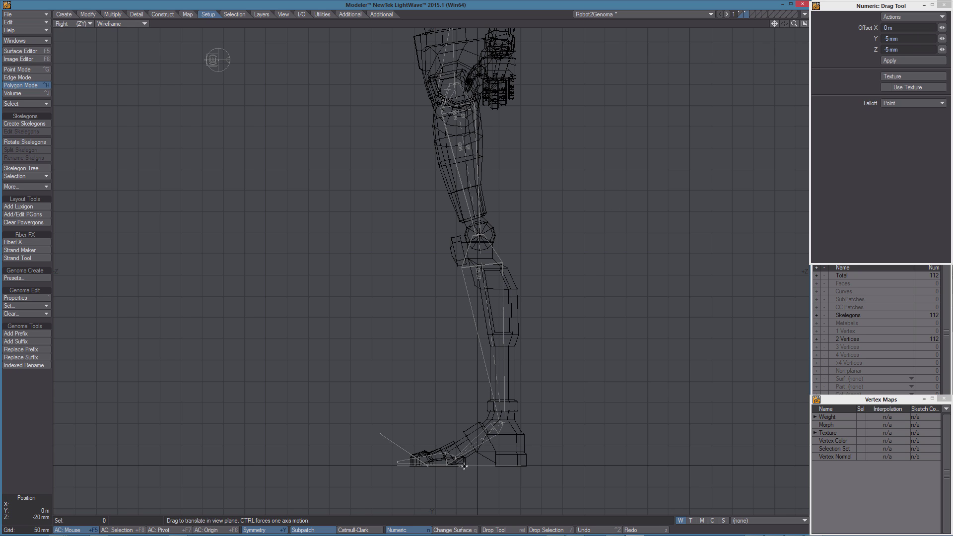
{"action": "left_click_drag", "start_coordinate": [456, 459], "coordinate": [461, 458]}
Select both arms' skelegons including the clavicles and move them outward about 100 mm in X and -10 mm in Y, then deselect them.
{"action": "key", "text": "KP_0"}
{"action": "left_click_drag", "start_coordinate": [662, 151], "coordinate": [627, 124], "text": "alt"}
{"action": "left_click_drag", "start_coordinate": [627, 124], "coordinate": [691, 186], "text": "ctrl+alt"}
{"action": "key", "text": "Return"}
{"action": "key", "text": "a"}
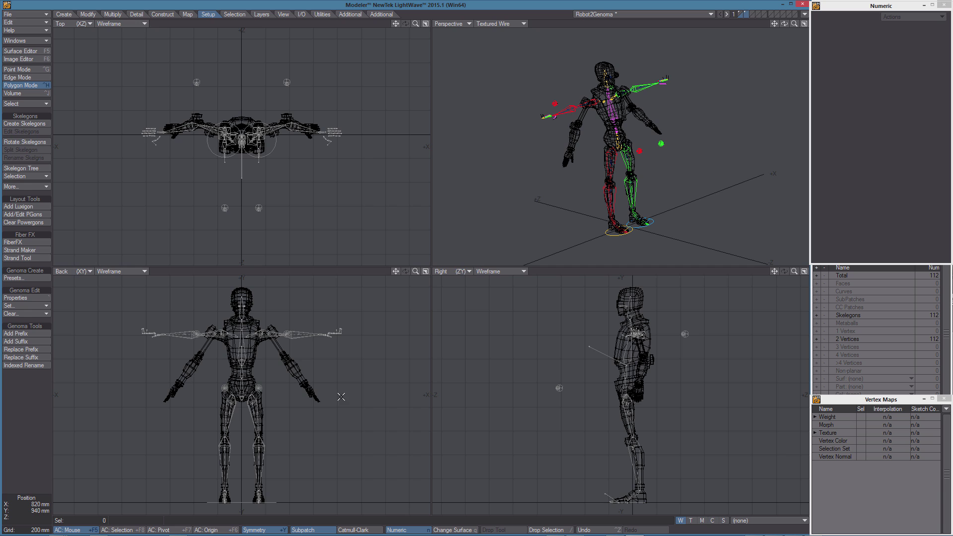
{"action": "key", "text": "KP_0"}
{"action": "scroll", "coordinate": [515, 194], "scroll_direction": "up", "scroll_amount": 6}
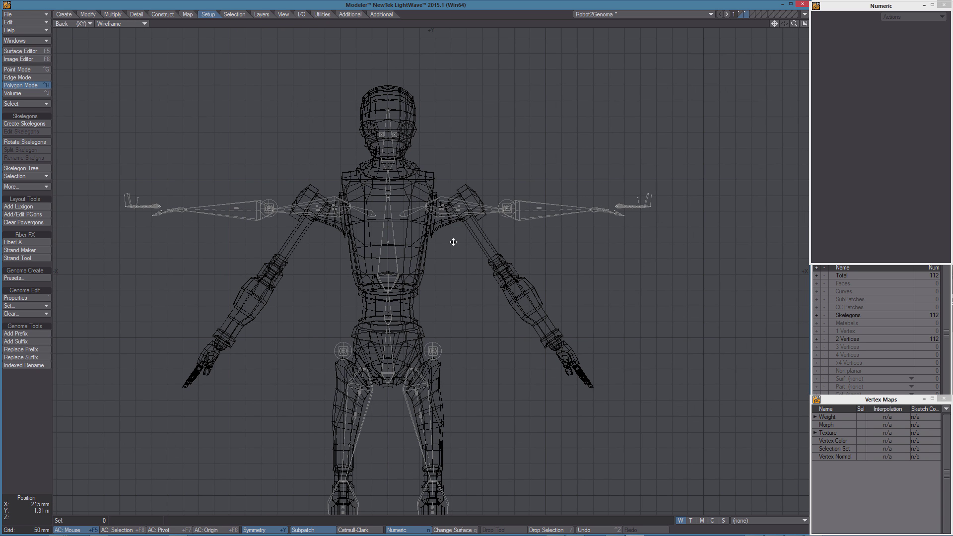
{"action": "mouse_move", "coordinate": [420, 223]}
{"action": "right_mouse_down"}
{"action": "mouse_move", "coordinate": [400, 196]}
{"action": "mouse_move", "coordinate": [589, 255]}
{"action": "right_mouse_up"}
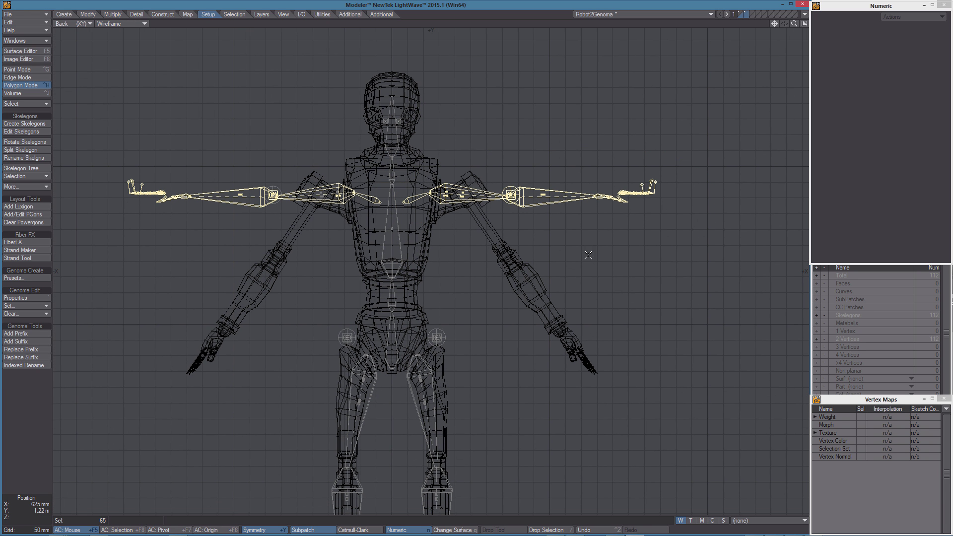
{"action": "mouse_move", "coordinate": [330, 230]}
{"action": "right_mouse_down"}
{"action": "mouse_move", "coordinate": [195, 244]}
{"action": "mouse_move", "coordinate": [223, 217]}
{"action": "mouse_move", "coordinate": [342, 170]}
{"action": "mouse_move", "coordinate": [408, 217]}
{"action": "right_mouse_up"}
{"action": "key", "text": "t"}
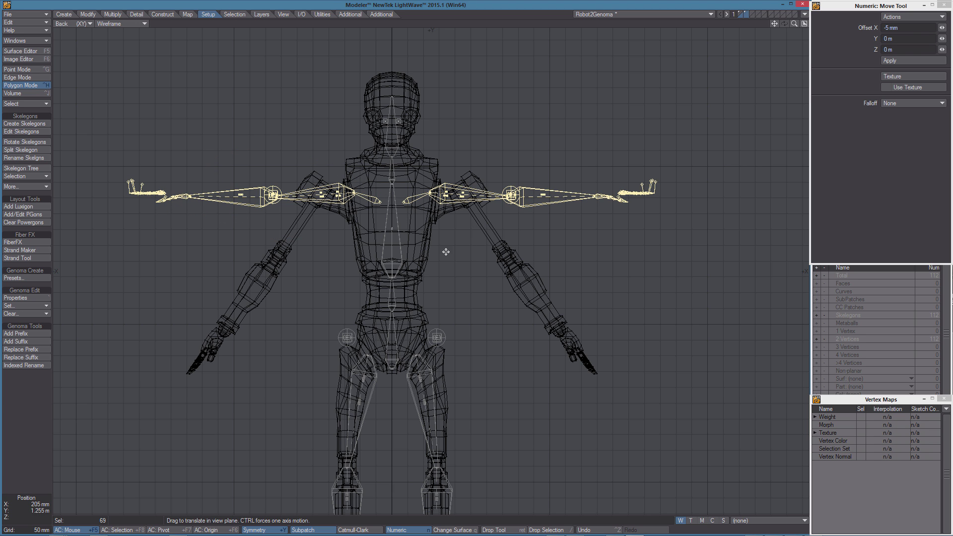
{"action": "left_click_drag", "start_coordinate": [445, 251], "coordinate": [476, 254]}
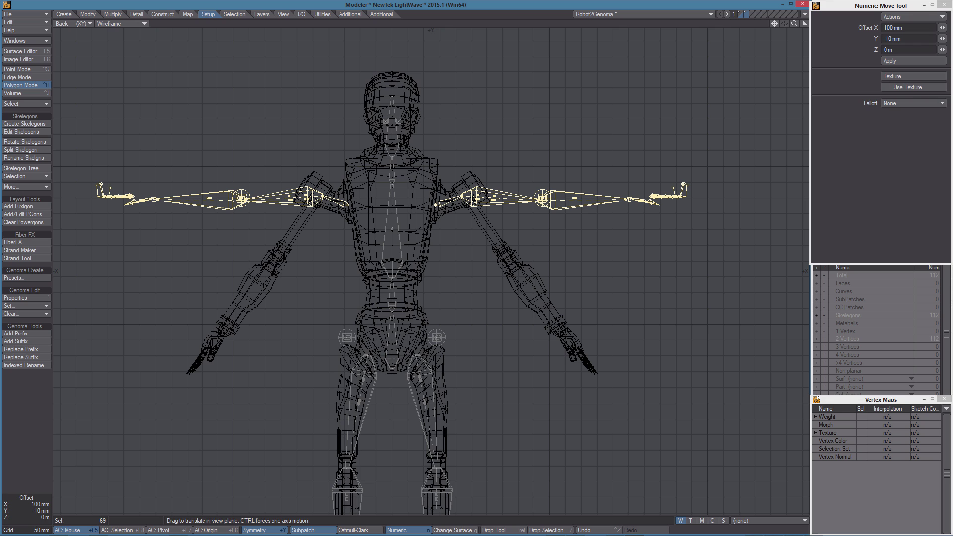
{"action": "key", "text": "space"}
{"action": "key", "text": "slash"}
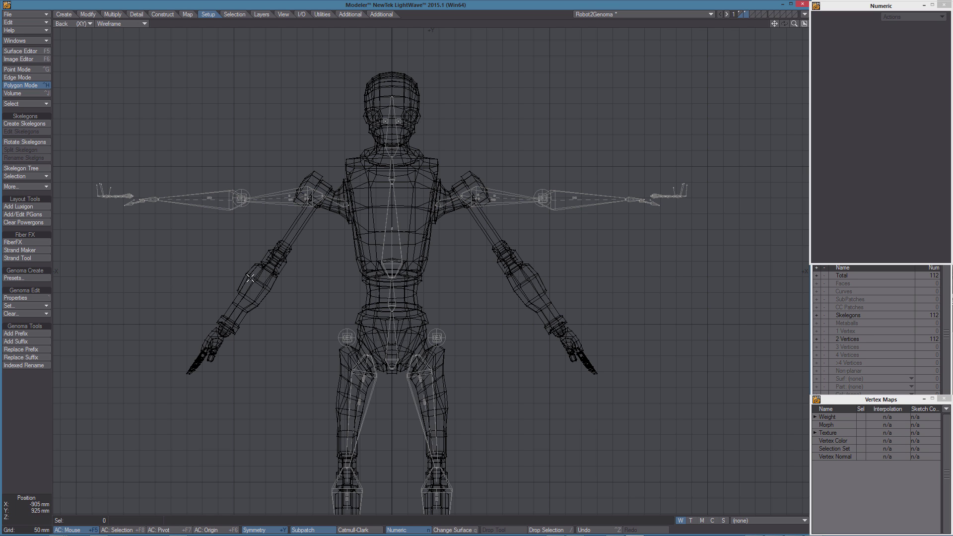
Select the arm skelegons without the clavicles and rotate them about -53° around the shoulder to follow the robot's arms.
{"action": "mouse_move", "coordinate": [459, 227]}
{"action": "right_mouse_down"}
{"action": "mouse_move", "coordinate": [734, 154]}
{"action": "mouse_move", "coordinate": [554, 298]}
{"action": "right_mouse_up"}
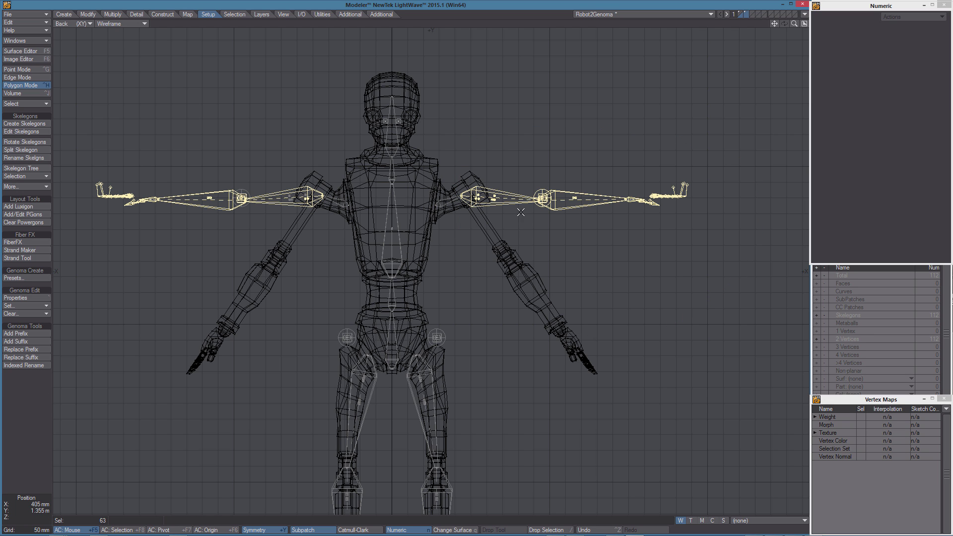
{"action": "key", "text": "y"}
{"action": "left_click_drag", "start_coordinate": [461, 197], "coordinate": [488, 197]}
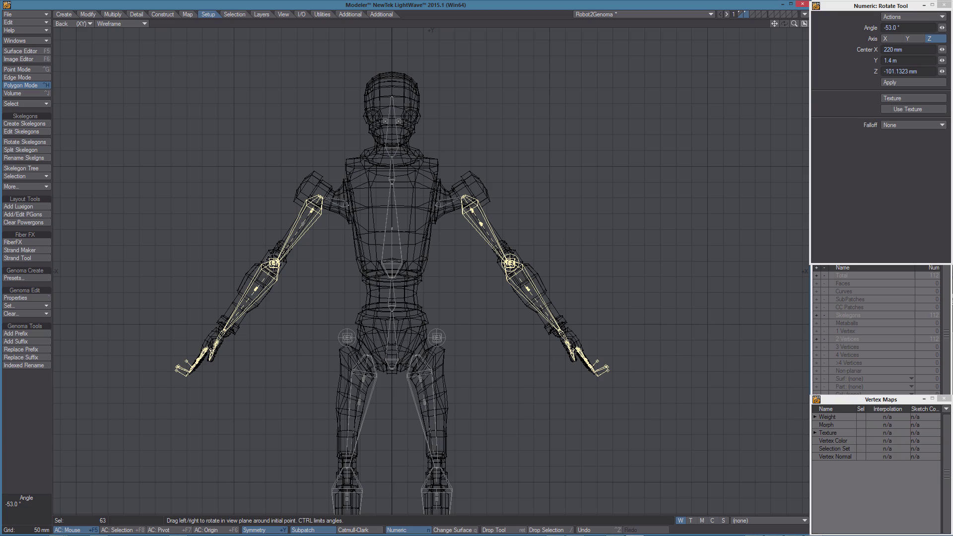
Drag the elbow joint into the robot's elbow, about -8 mm in X, 26 mm in Y and 12 mm in Z, and clear the selection.
{"action": "key", "text": "KP_0"}
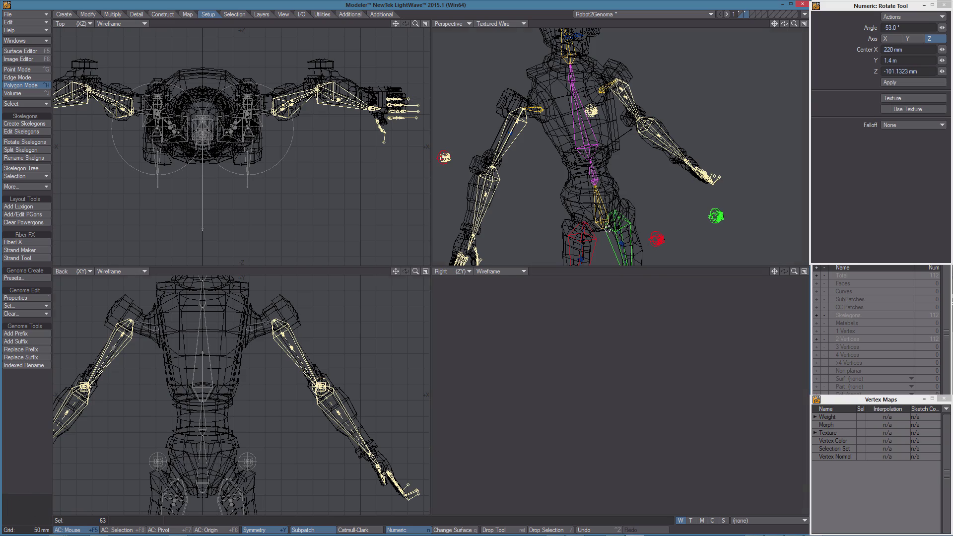
{"action": "left_click_drag", "start_coordinate": [672, 145], "coordinate": [632, 169], "text": "alt"}
{"action": "mouse_move", "coordinate": [632, 169]}
{"action": "left_mouse_down", "text": "ctrl+alt"}
{"action": "mouse_move", "coordinate": [655, 169]}
{"action": "mouse_move", "coordinate": [633, 179]}
{"action": "left_mouse_up", "text": "ctrl+alt"}
{"action": "left_click_drag", "start_coordinate": [634, 180], "coordinate": [629, 162], "text": "alt+shift"}
{"action": "key", "text": "ctrl+t"}
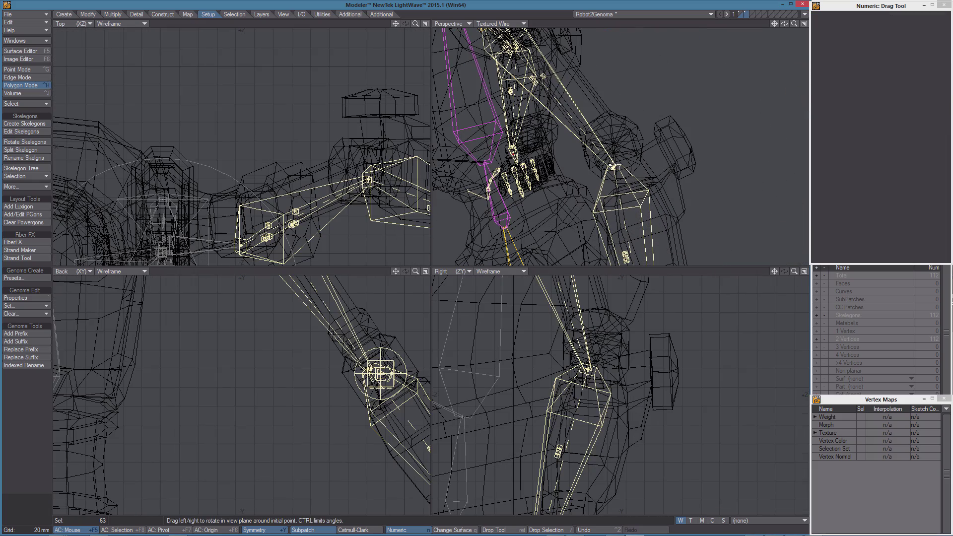
{"action": "left_click_drag", "start_coordinate": [616, 168], "coordinate": [603, 112]}
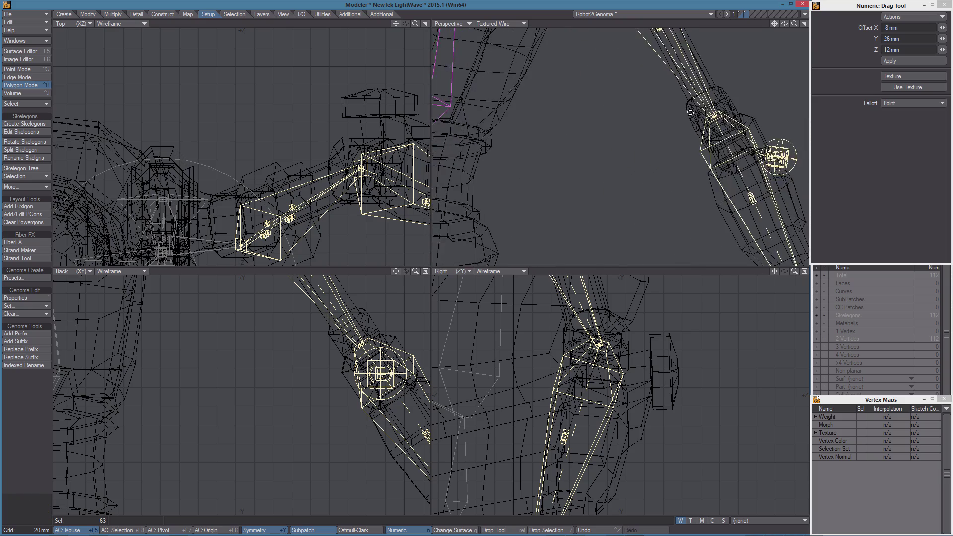
{"action": "left_click_drag", "start_coordinate": [665, 144], "coordinate": [599, 157], "text": "ctrl+alt"}
{"action": "left_click_drag", "start_coordinate": [599, 156], "coordinate": [561, 144], "text": "alt+shift"}
{"action": "left_click_drag", "start_coordinate": [628, 176], "coordinate": [676, 139], "text": "alt+shift"}
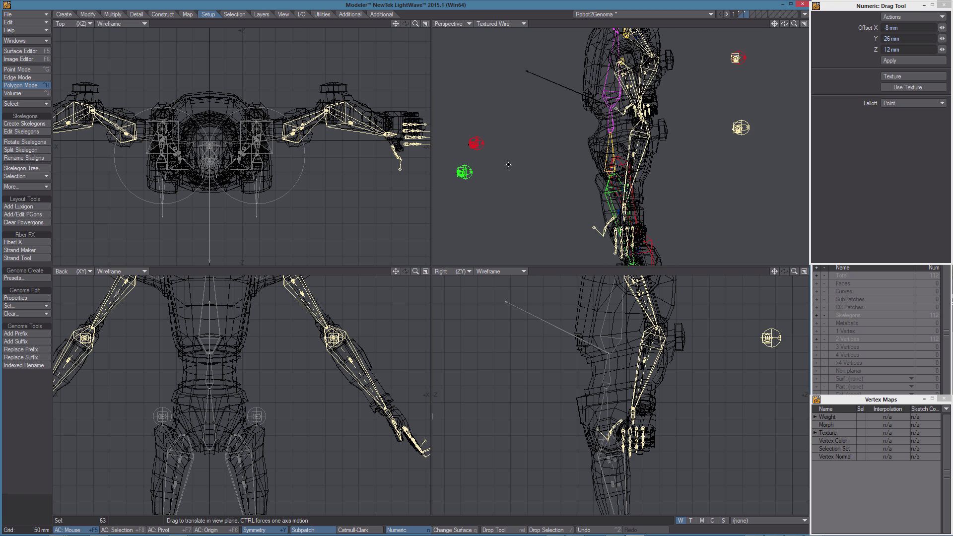
{"action": "key", "text": "space"}
{"action": "left_click", "coordinate": [22, 449]}
Select the hand and finger skelegons and move them about 30 mm in Z onto the robot's hands, then deselect them.
{"action": "left_click_drag", "start_coordinate": [372, 172], "coordinate": [321, 178], "text": "alt"}
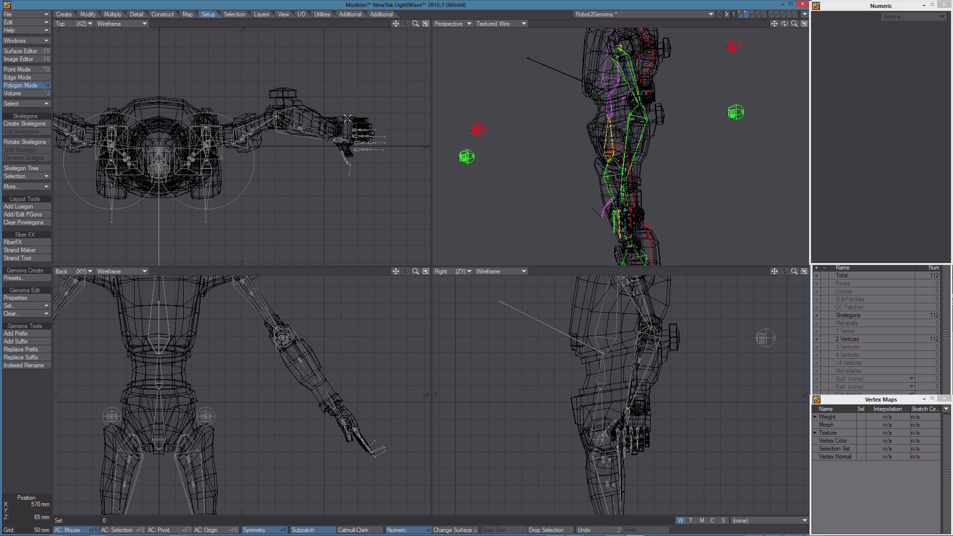
{"action": "mouse_move", "coordinate": [338, 103]}
{"action": "right_mouse_down"}
{"action": "mouse_move", "coordinate": [401, 175]}
{"action": "mouse_move", "coordinate": [387, 135]}
{"action": "right_mouse_up"}
{"action": "key", "text": "t"}
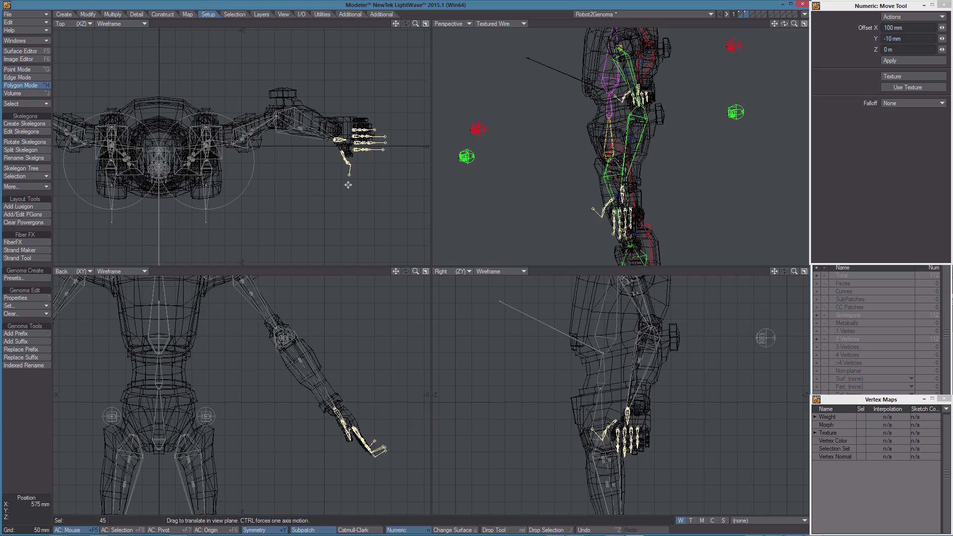
{"action": "left_click_drag", "start_coordinate": [347, 184], "coordinate": [347, 174]}
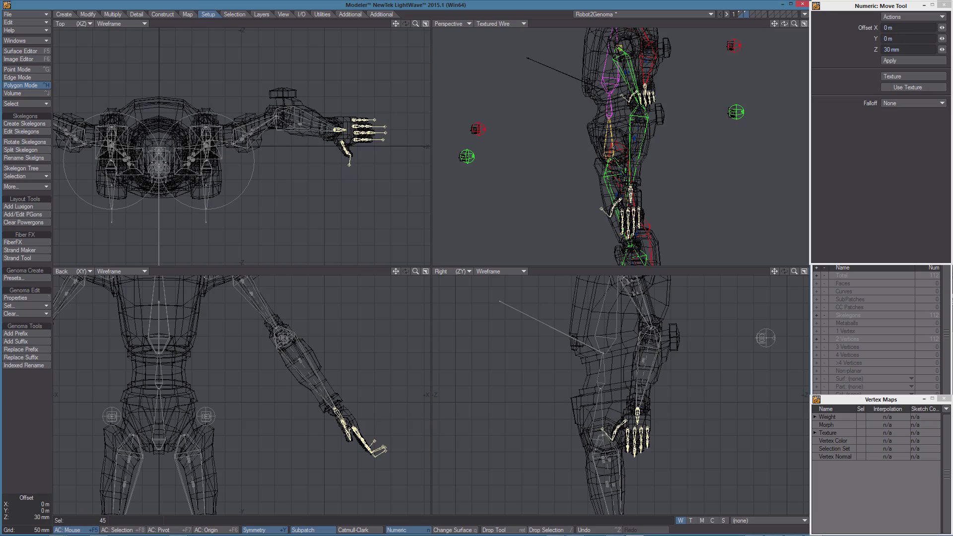
{"action": "scroll", "coordinate": [627, 215], "scroll_direction": "up", "scroll_amount": 2}
{"action": "left_click_drag", "start_coordinate": [655, 192], "coordinate": [705, 144], "text": "alt"}
{"action": "key", "text": "slash"}
{"action": "key", "text": "a"}
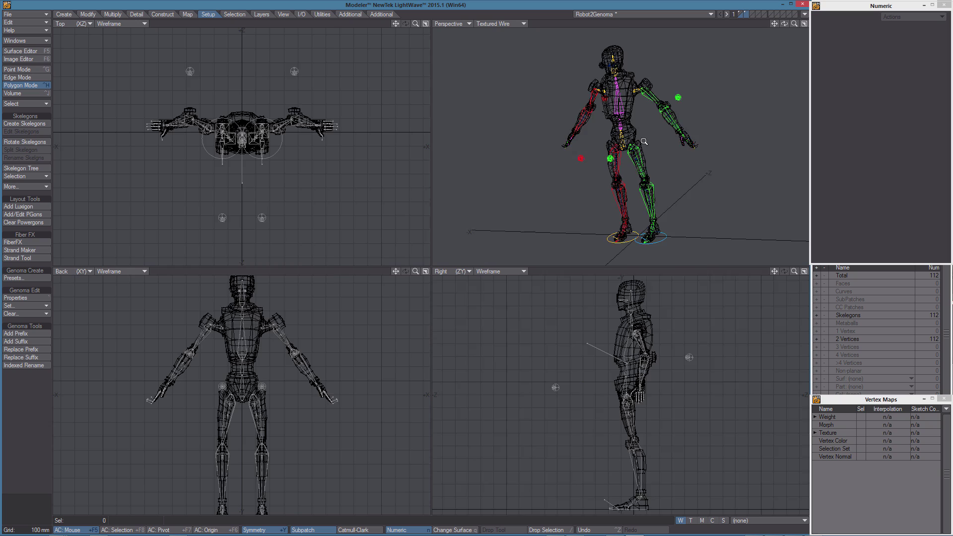
Delete the two eye skelegons inside the robot's head.
{"action": "scroll", "coordinate": [646, 132], "scroll_direction": "up", "scroll_amount": 3}
{"action": "mouse_move", "coordinate": [627, 117]}
{"action": "left_mouse_down", "text": "alt+shift"}
{"action": "mouse_move", "coordinate": [627, 179]}
{"action": "mouse_move", "coordinate": [612, 44]}
{"action": "left_mouse_up", "text": "alt+shift"}
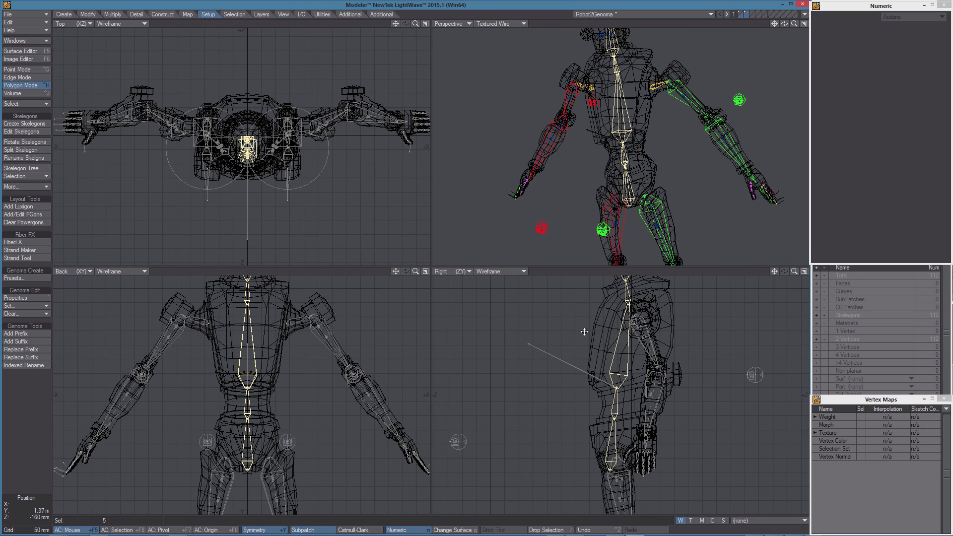
{"action": "left_click_drag", "start_coordinate": [541, 279], "coordinate": [538, 379], "text": "alt"}
{"action": "key", "text": "slash"}
{"action": "left_click", "coordinate": [611, 346]}
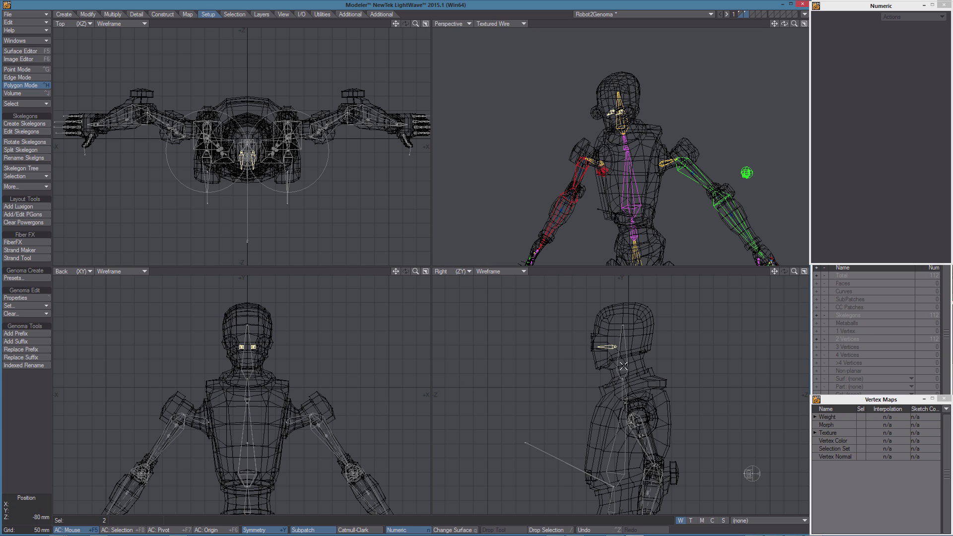
{"action": "key", "text": "Delete"}
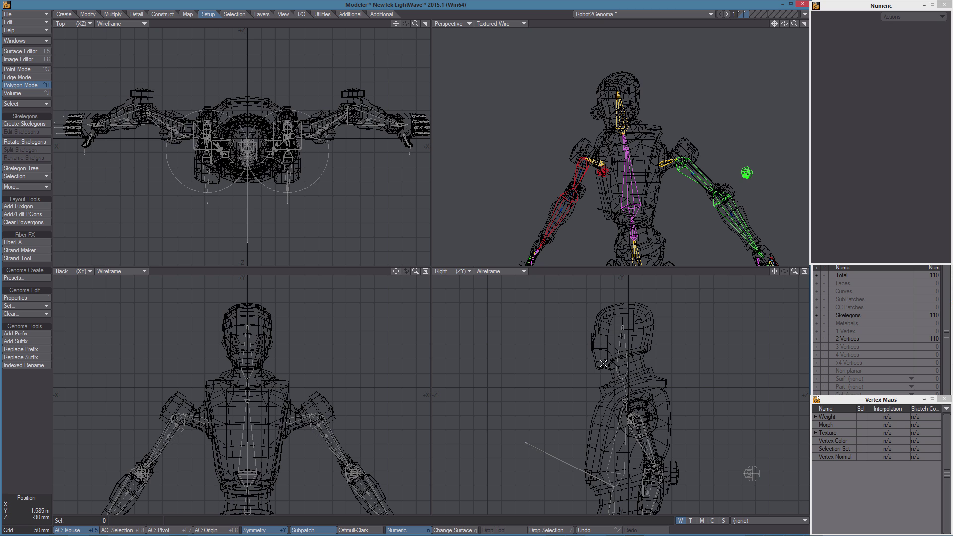
Select the central skelegons from pelvis to head and move them slightly backward along Z to centre them in the robot's body.
{"action": "scroll", "coordinate": [618, 355], "scroll_direction": "down", "scroll_amount": 3}
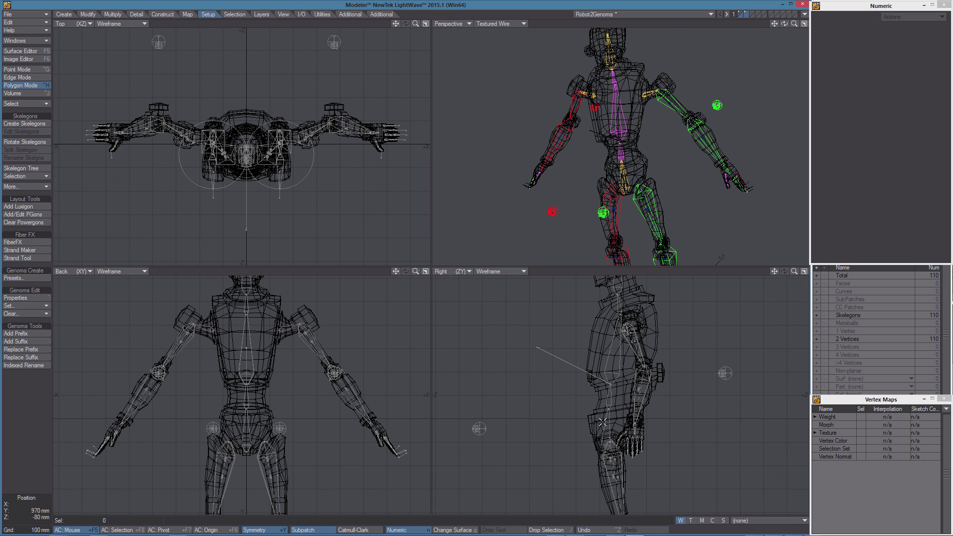
{"action": "mouse_move", "coordinate": [608, 421]}
{"action": "left_mouse_down"}
{"action": "mouse_move", "coordinate": [612, 368]}
{"action": "mouse_move", "coordinate": [596, 378]}
{"action": "left_mouse_up"}
{"action": "mouse_move", "coordinate": [619, 305]}
{"action": "left_mouse_down", "text": "alt"}
{"action": "mouse_move", "coordinate": [619, 347]}
{"action": "mouse_move", "coordinate": [610, 318]}
{"action": "left_mouse_up", "text": "alt"}
{"action": "left_click_drag", "start_coordinate": [624, 432], "coordinate": [633, 413], "text": "alt"}
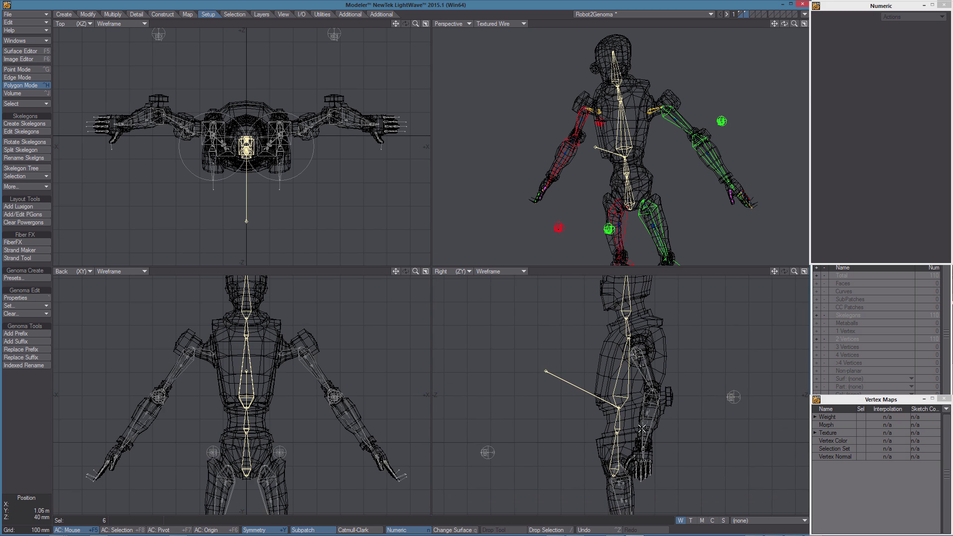
{"action": "key", "text": "t"}
{"action": "left_click_drag", "start_coordinate": [660, 442], "coordinate": [667, 443], "text": "ctrl"}
{"action": "left_click_drag", "start_coordinate": [685, 176], "coordinate": [623, 188], "text": "alt"}
{"action": "left_click_drag", "start_coordinate": [675, 399], "coordinate": [674, 399], "text": "ctrl"}
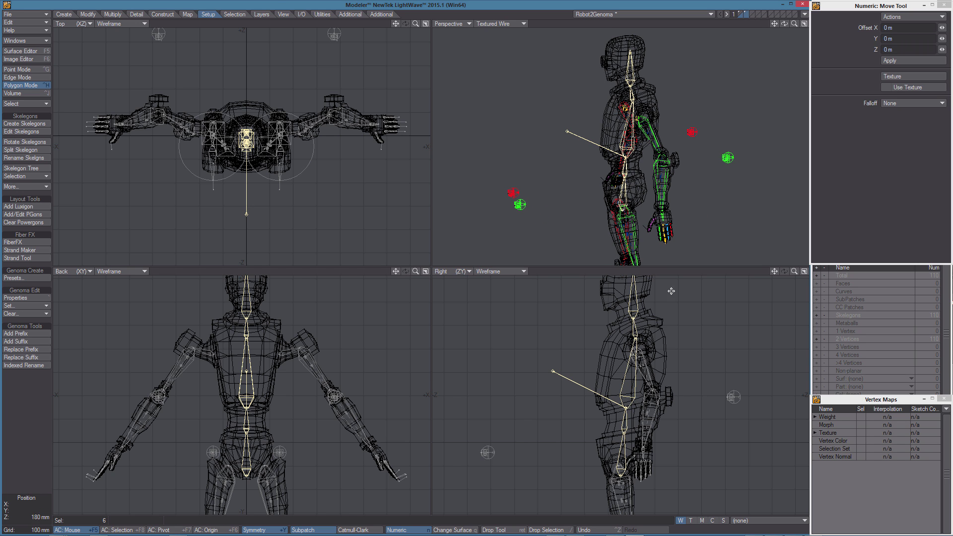
Drag the head and neck joints upward to fit the robot, moving the head tip about 100 mm and the neck base about 80 mm in Y.
{"action": "left_click_drag", "start_coordinate": [647, 361], "coordinate": [651, 422], "text": "alt"}
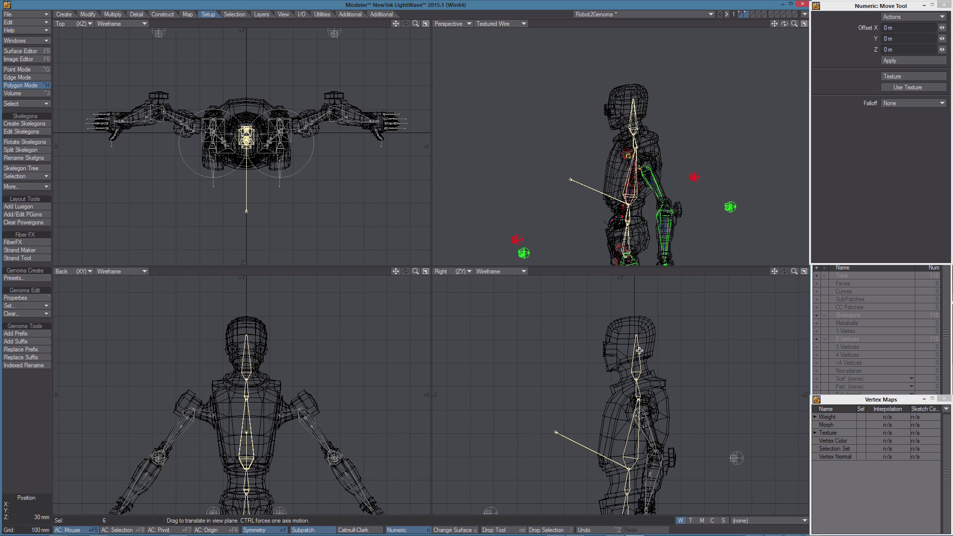
{"action": "key", "text": "ctrl+t"}
{"action": "left_click_drag", "start_coordinate": [637, 377], "coordinate": [629, 312]}
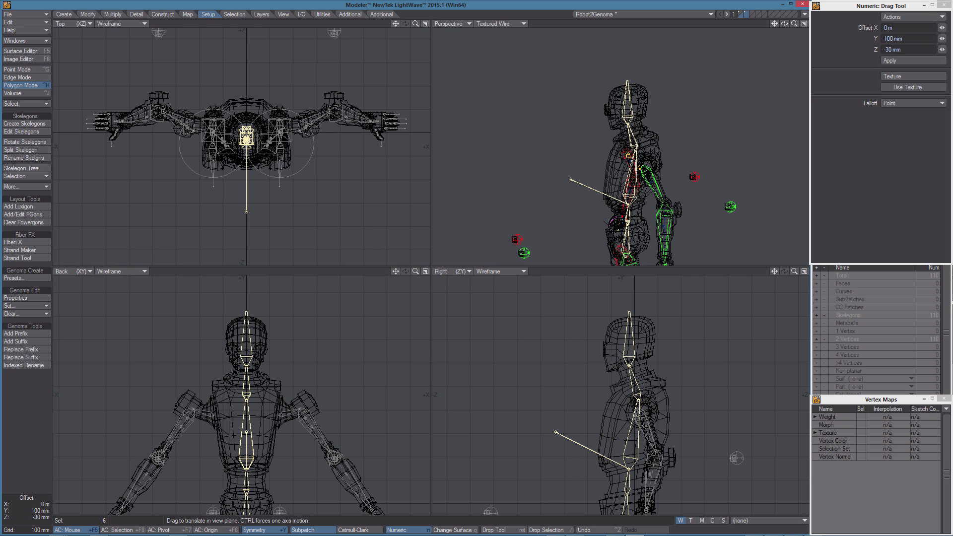
{"action": "left_click_drag", "start_coordinate": [630, 366], "coordinate": [630, 362]}
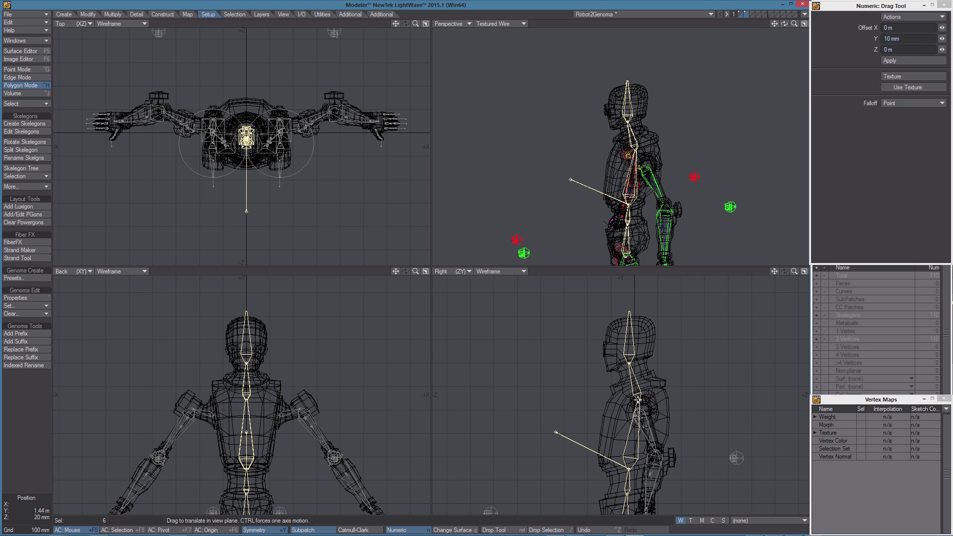
{"action": "left_click_drag", "start_coordinate": [637, 399], "coordinate": [636, 383]}
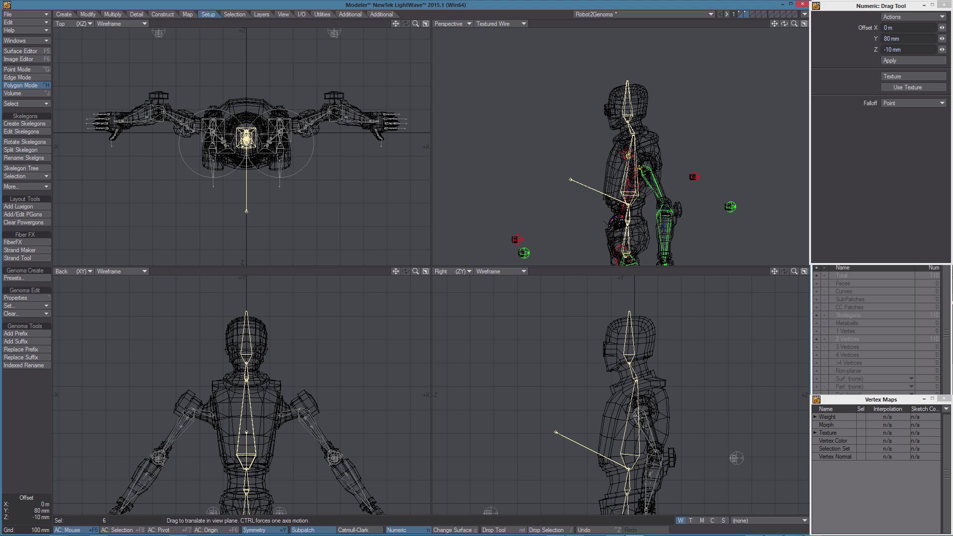
Bring the robot mesh layer into the foreground together with the skelegon layer so both can be edited at once.
{"action": "mouse_move", "coordinate": [661, 211]}
{"action": "left_mouse_down", "text": "alt"}
{"action": "mouse_move", "coordinate": [653, 169]}
{"action": "mouse_move", "coordinate": [677, 203]}
{"action": "left_mouse_up", "text": "alt"}
{"action": "scroll", "coordinate": [675, 414], "scroll_direction": "down", "scroll_amount": 1}
{"action": "left_click_drag", "start_coordinate": [654, 438], "coordinate": [666, 404], "text": "alt"}
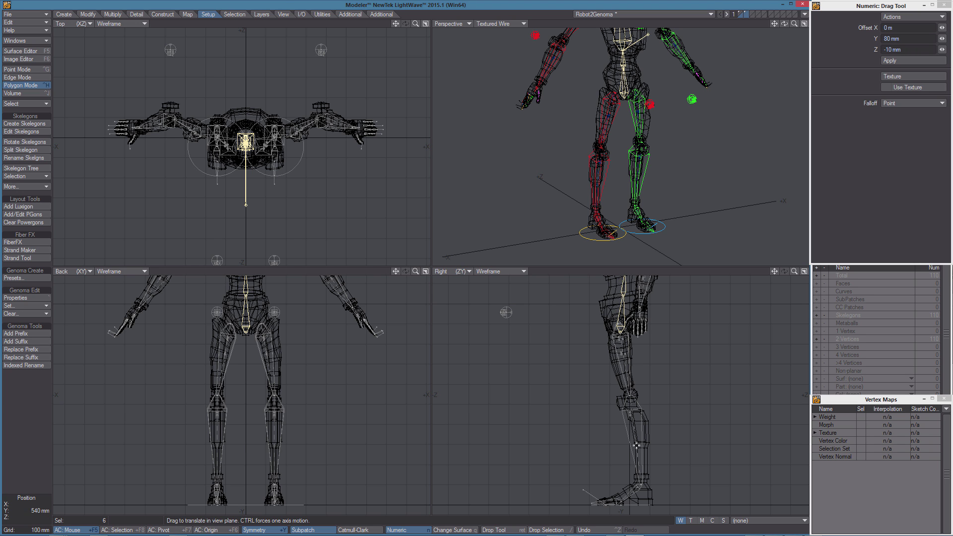
{"action": "left_click_drag", "start_coordinate": [681, 356], "coordinate": [675, 460], "text": "alt"}
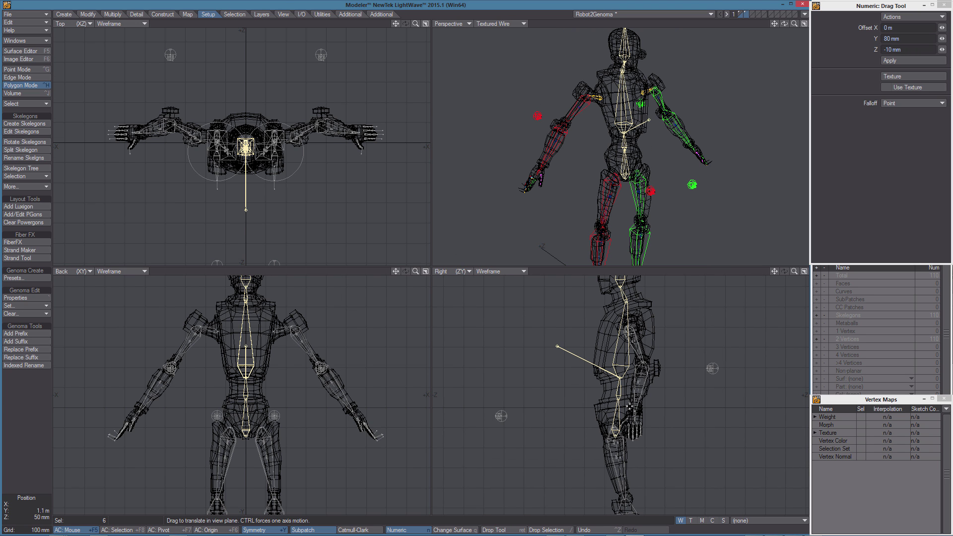
{"action": "key", "text": "g"}
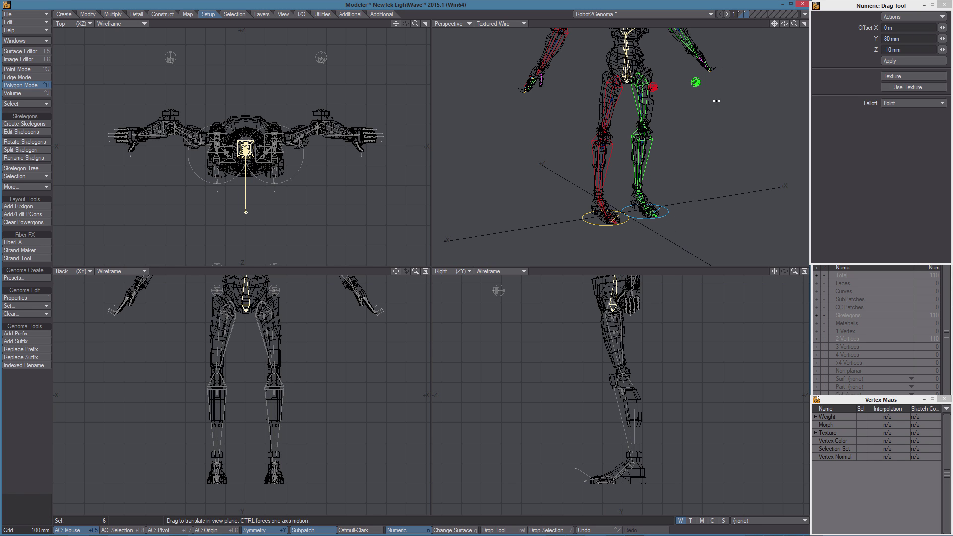
{"action": "left_click", "coordinate": [741, 15]}
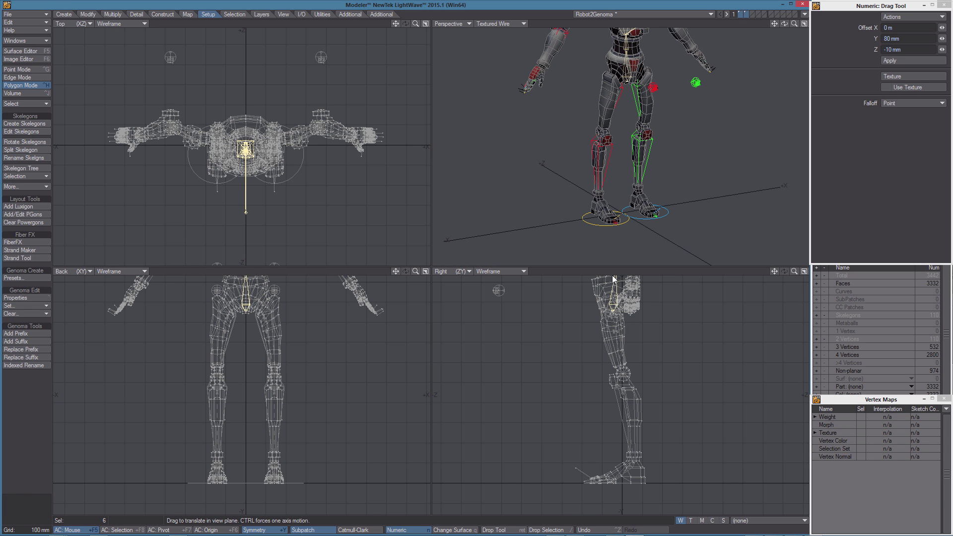
Select all mesh and skelegon points of both legs in point mode, from the thighs down to the feet.
{"action": "key", "text": "KP_0"}
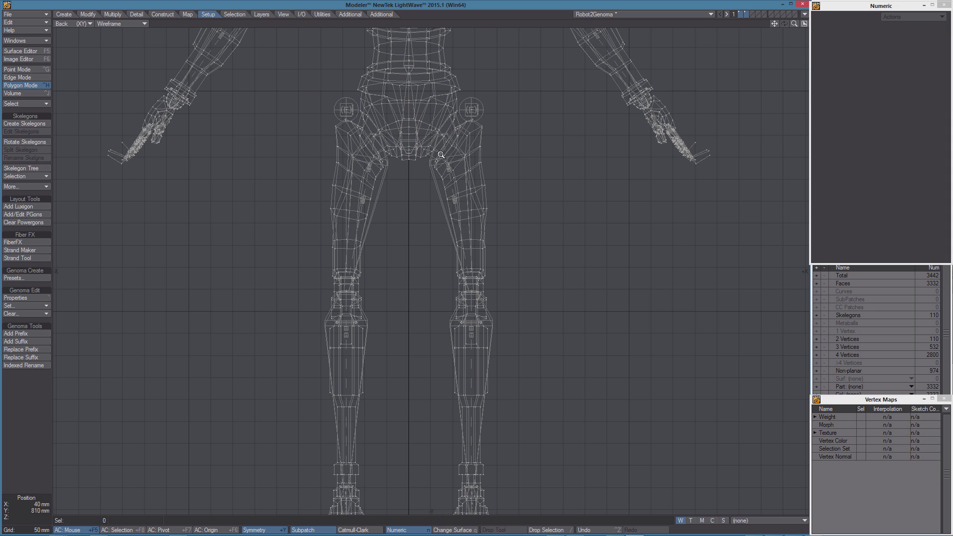
{"action": "scroll", "coordinate": [531, 235], "scroll_direction": "up", "scroll_amount": 5}
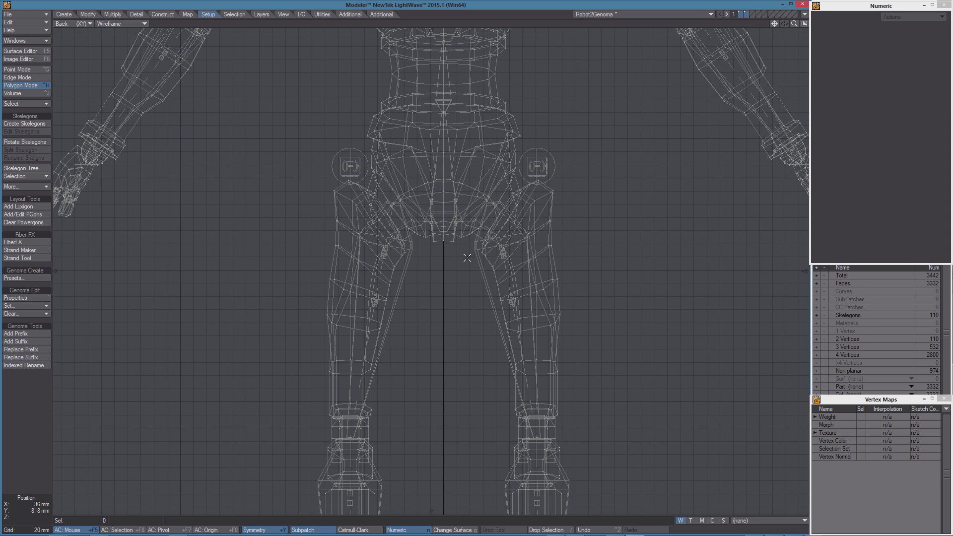
{"action": "key", "text": "ctrl+g"}
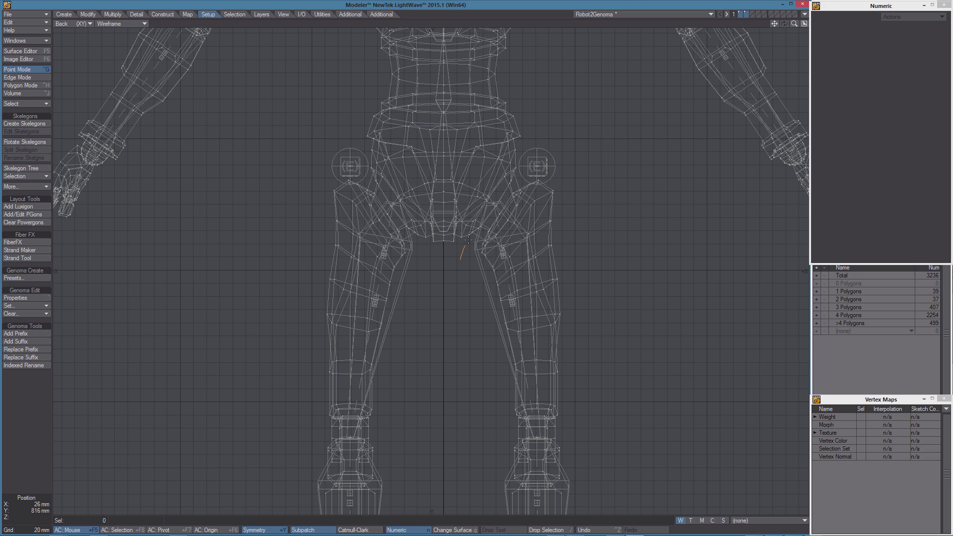
{"action": "mouse_move", "coordinate": [532, 179]}
{"action": "right_mouse_down"}
{"action": "mouse_move", "coordinate": [624, 222]}
{"action": "mouse_move", "coordinate": [469, 422]}
{"action": "right_mouse_up"}
{"action": "scroll", "coordinate": [596, 258], "scroll_direction": "down", "scroll_amount": 4}
{"action": "left_click_drag", "start_coordinate": [602, 259], "coordinate": [596, 155], "text": "alt"}
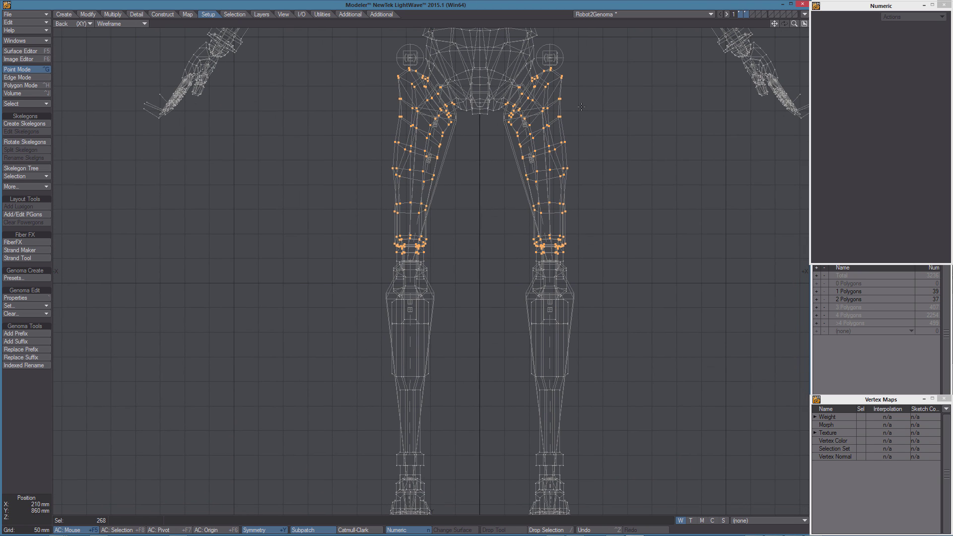
{"action": "scroll", "coordinate": [613, 276], "scroll_direction": "down", "scroll_amount": 2}
{"action": "mouse_move", "coordinate": [561, 168]}
{"action": "right_mouse_down"}
{"action": "mouse_move", "coordinate": [506, 319]}
{"action": "mouse_move", "coordinate": [610, 263]}
{"action": "right_mouse_up"}
{"action": "key", "text": "KP_0"}
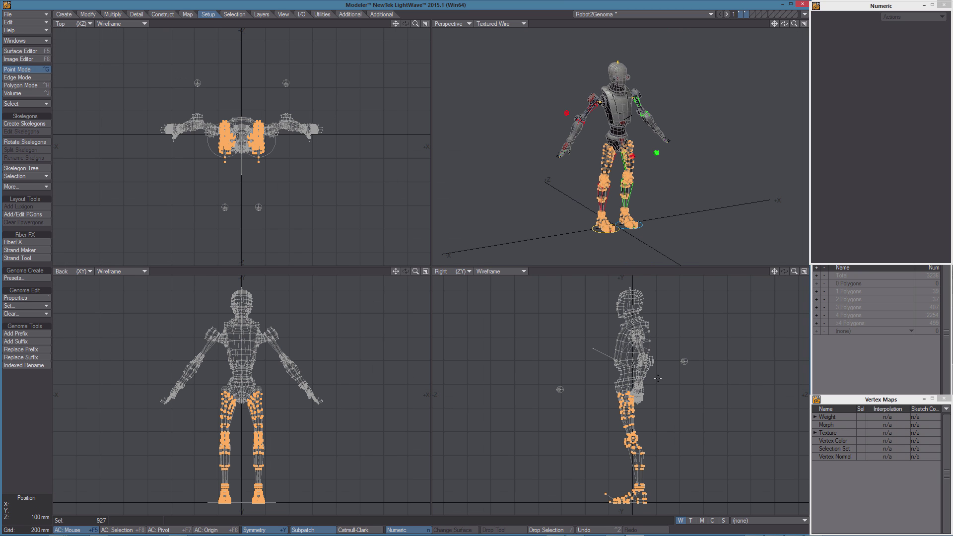
Rotate the selected legs -12° about X around the hip joint at Y 900 mm, Z -55 mm, then deselect the points.
{"action": "scroll", "coordinate": [673, 397], "scroll_direction": "up", "scroll_amount": 3}
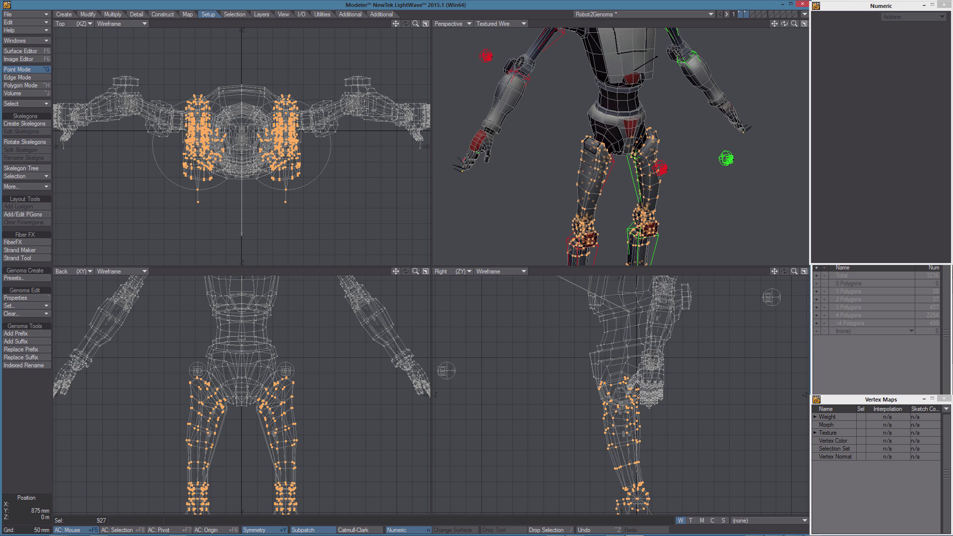
{"action": "key", "text": "y"}
{"action": "scroll", "coordinate": [616, 379], "scroll_direction": "up", "scroll_amount": 2}
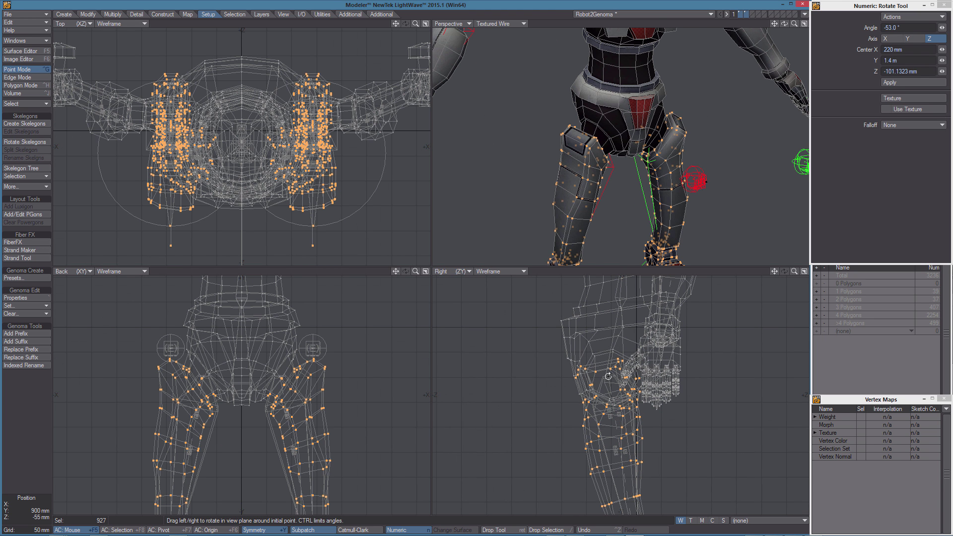
{"action": "left_click_drag", "start_coordinate": [608, 377], "coordinate": [598, 377]}
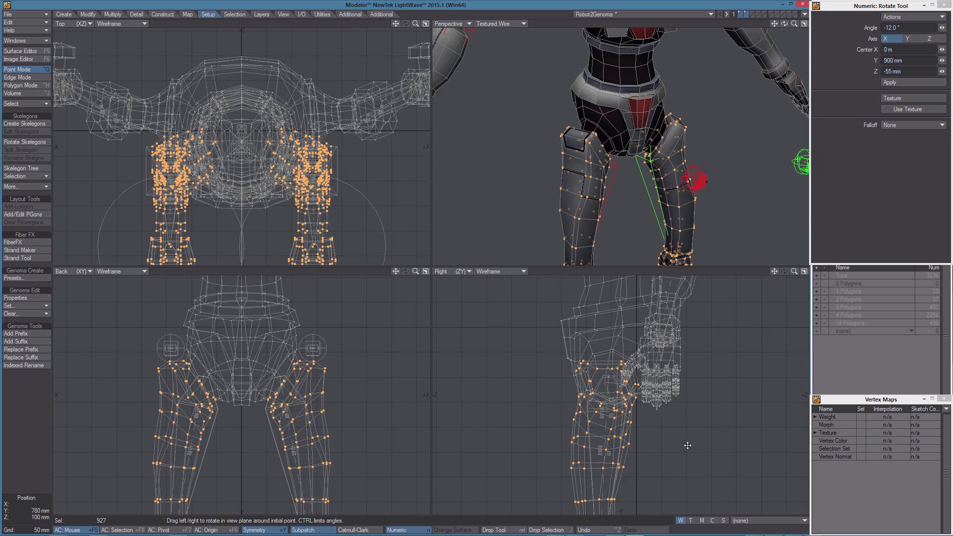
{"action": "scroll", "coordinate": [683, 437], "scroll_direction": "down", "scroll_amount": 3}
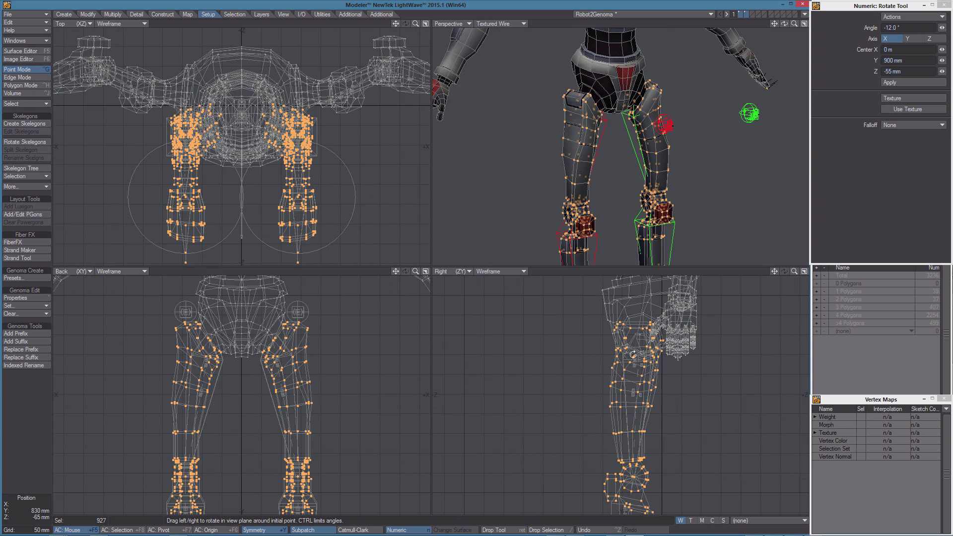
{"action": "scroll", "coordinate": [672, 419], "scroll_direction": "down", "scroll_amount": 2}
{"action": "left_click_drag", "start_coordinate": [666, 431], "coordinate": [634, 327], "text": "alt"}
{"action": "left_click", "coordinate": [22, 504]}
{"action": "left_click", "coordinate": [22, 505]}
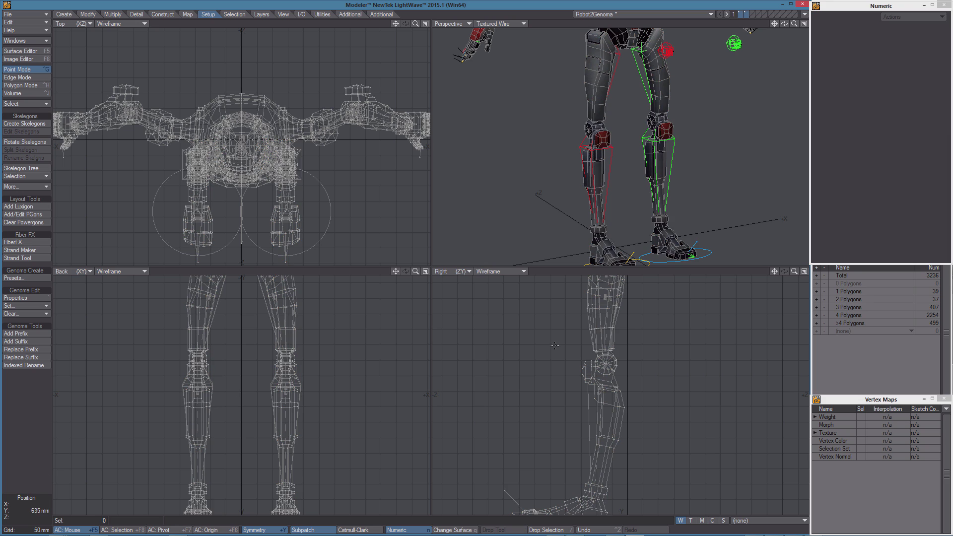
Select the mesh and skelegon points of both lower legs, from the knee joints down to the feet.
{"action": "scroll", "coordinate": [613, 360], "scroll_direction": "up", "scroll_amount": 3}
{"action": "left_click_drag", "start_coordinate": [575, 347], "coordinate": [634, 435], "text": "alt"}
{"action": "key", "text": "KP_0"}
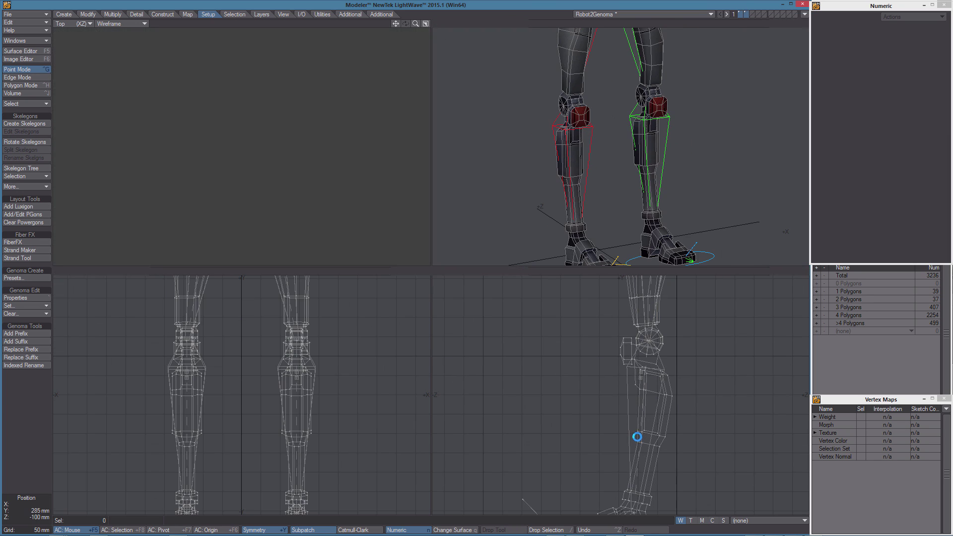
{"action": "left_click_drag", "start_coordinate": [442, 225], "coordinate": [473, 225], "text": "ctrl+alt"}
{"action": "scroll", "coordinate": [473, 225], "scroll_direction": "up", "scroll_amount": 1}
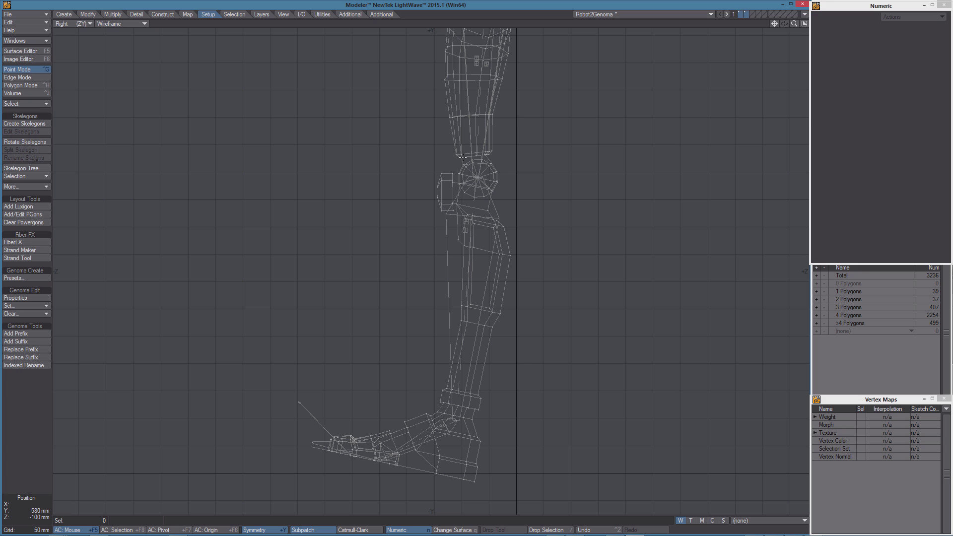
{"action": "mouse_move", "coordinate": [461, 158]}
{"action": "right_mouse_down"}
{"action": "mouse_move", "coordinate": [344, 233]}
{"action": "mouse_move", "coordinate": [261, 516]}
{"action": "mouse_move", "coordinate": [521, 202]}
{"action": "right_mouse_up"}
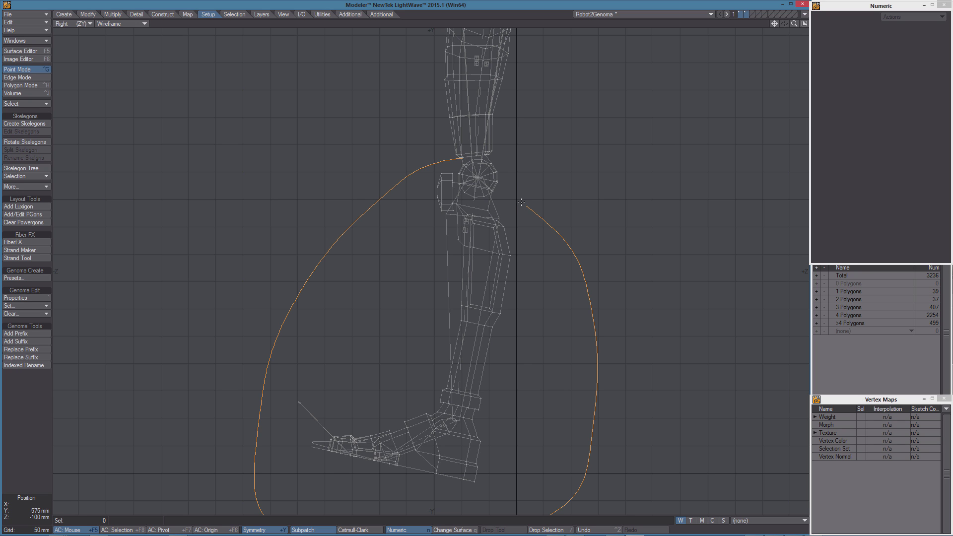
{"action": "right_click_drag", "start_coordinate": [471, 157], "coordinate": [472, 159]}
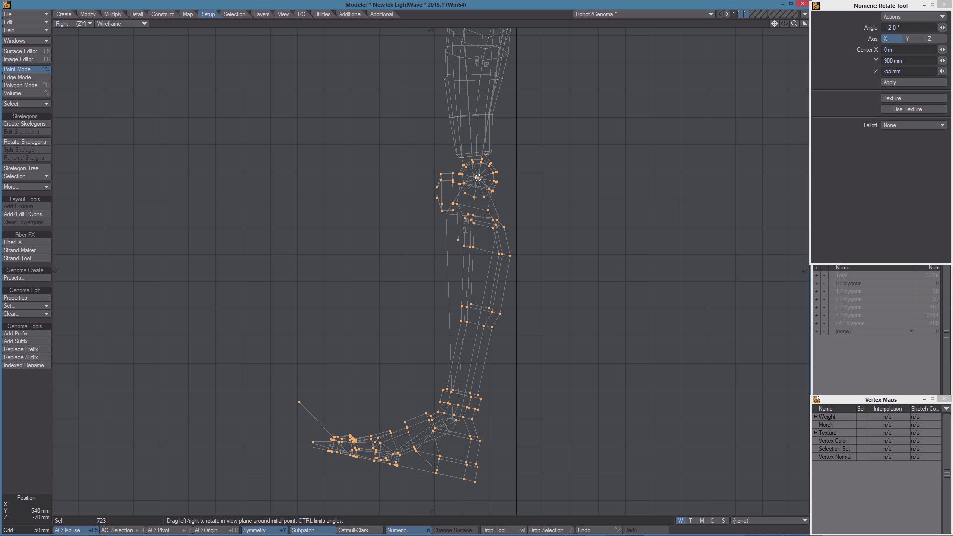
Rotate the lower legs 12° about X around the knee joint at Y 540 mm, Z -70 mm, then deselect the points.
{"action": "left_click_drag", "start_coordinate": [477, 178], "coordinate": [499, 178]}
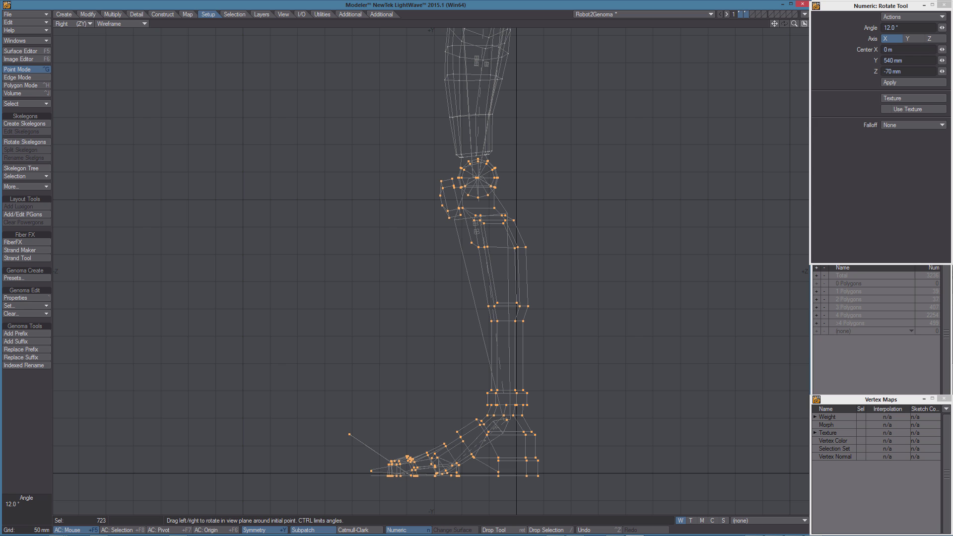
{"action": "key", "text": "KP_0"}
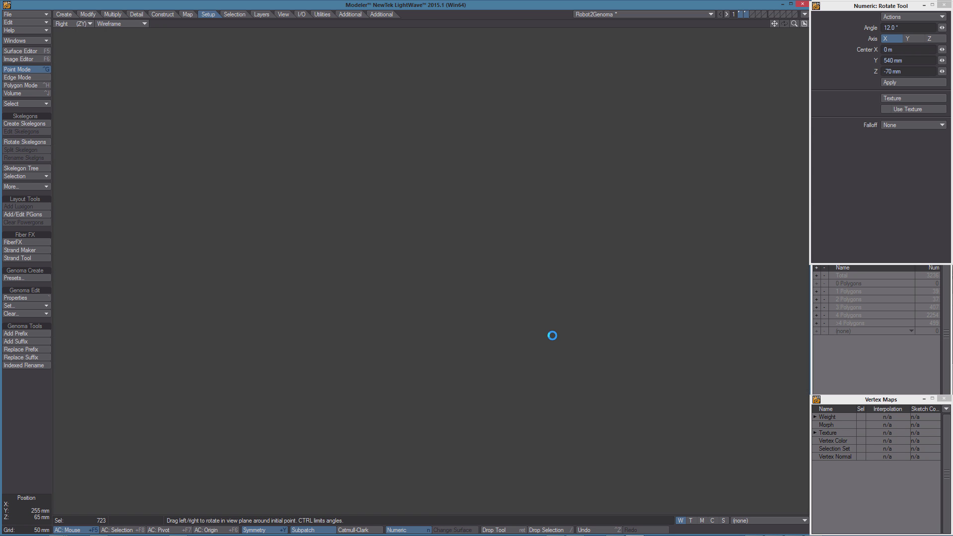
{"action": "left_click", "coordinate": [35, 430]}
{"action": "left_click", "coordinate": [35, 430]}
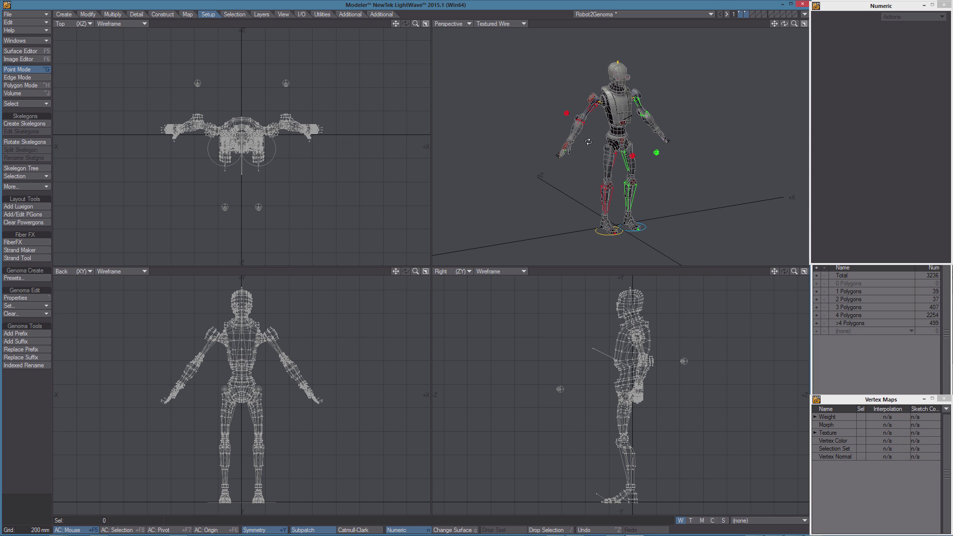
Inspect the bent legs and feet from the side and the front to check the mesh and skelegon alignment.
{"action": "left_click_drag", "start_coordinate": [588, 142], "coordinate": [618, 127], "text": "alt"}
{"action": "scroll", "coordinate": [623, 169], "scroll_direction": "up", "scroll_amount": 2}
{"action": "scroll", "coordinate": [638, 171], "scroll_direction": "up", "scroll_amount": 1}
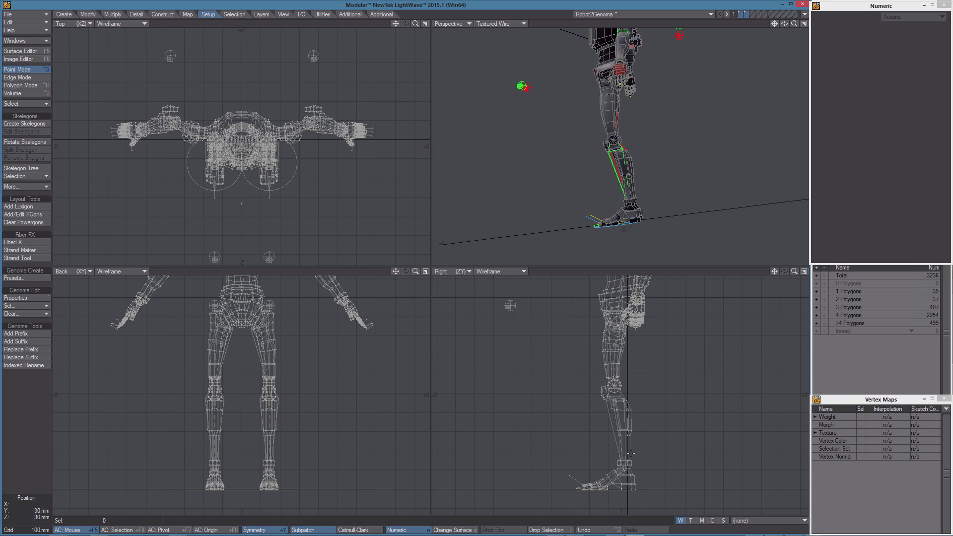
{"action": "left_click_drag", "start_coordinate": [589, 158], "coordinate": [677, 201], "text": "alt"}
{"action": "left_click_drag", "start_coordinate": [627, 137], "coordinate": [589, 182], "text": "alt"}
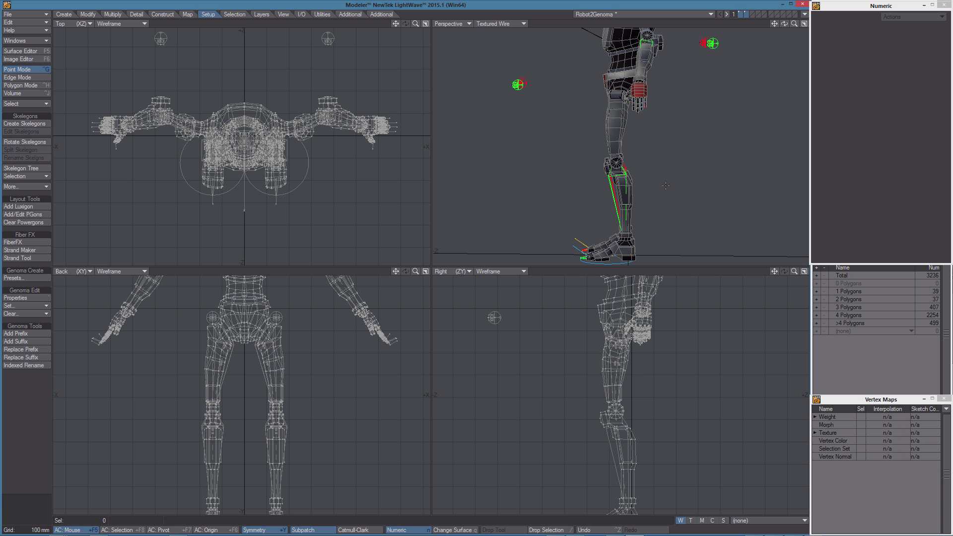
{"action": "mouse_move", "coordinate": [665, 186]}
{"action": "left_mouse_down", "text": "ctrl+alt"}
{"action": "mouse_move", "coordinate": [649, 148]}
{"action": "mouse_move", "coordinate": [626, 149]}
{"action": "mouse_move", "coordinate": [690, 151]}
{"action": "mouse_move", "coordinate": [668, 186]}
{"action": "left_mouse_up", "text": "ctrl+alt"}
{"action": "scroll", "coordinate": [666, 188], "scroll_direction": "down", "scroll_amount": 1}
{"action": "scroll", "coordinate": [666, 189], "scroll_direction": "down", "scroll_amount": 2}
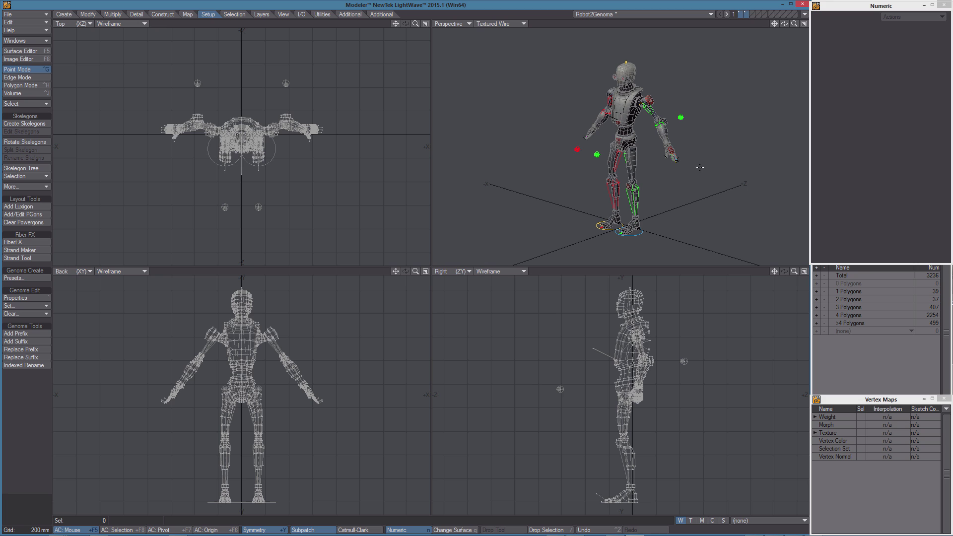
Cut the robot mesh and the skelegons from both layers and paste them together into layer 1.
{"action": "key", "text": "ctrl+x"}
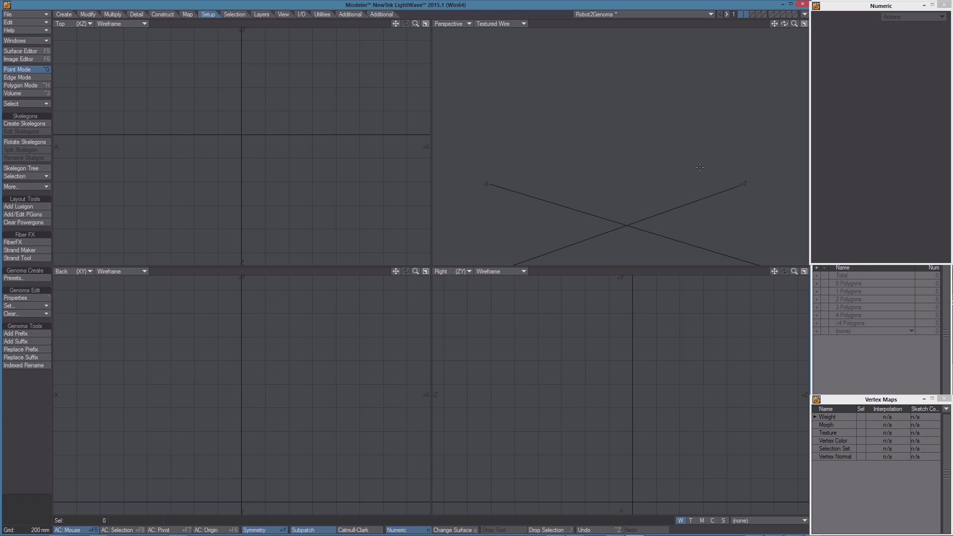
{"action": "key", "text": "1"}
{"action": "key", "text": "1"}
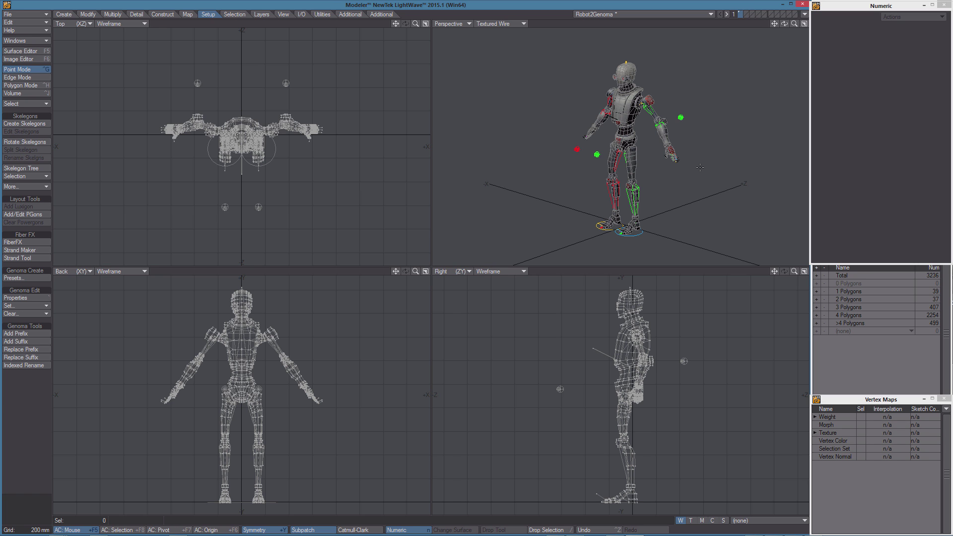
Save the Robot2Genoma object and send it to Layout.
{"action": "scroll", "coordinate": [642, 168], "scroll_direction": "up", "scroll_amount": 2}
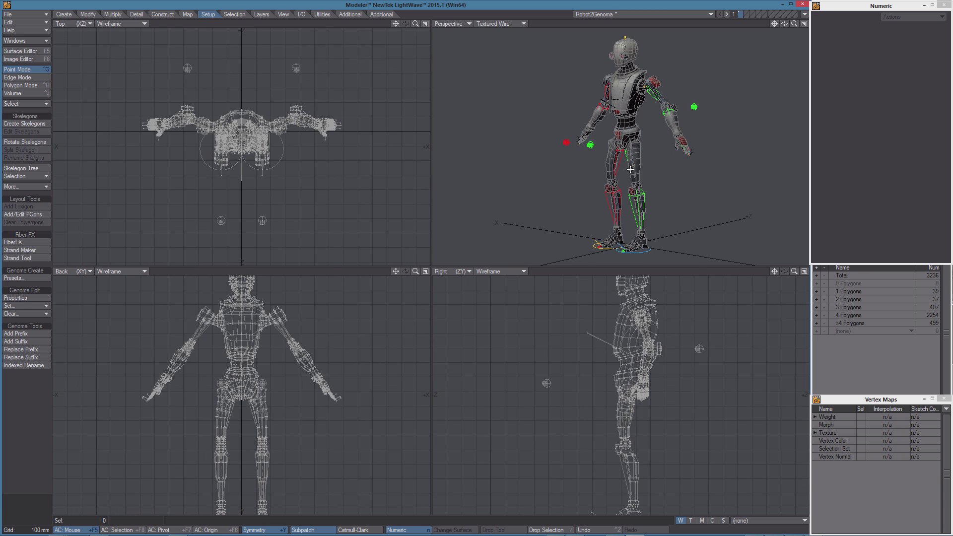
{"action": "left_click_drag", "start_coordinate": [642, 168], "coordinate": [640, 158], "text": "alt+shift"}
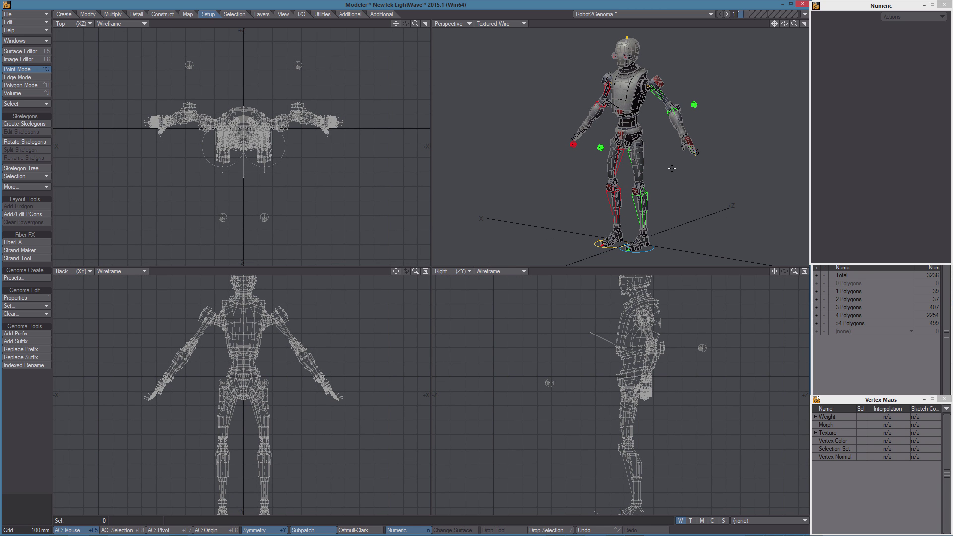
{"action": "key", "text": "s"}
{"action": "left_click", "coordinate": [804, 14]}
{"action": "left_click", "coordinate": [799, 27]}
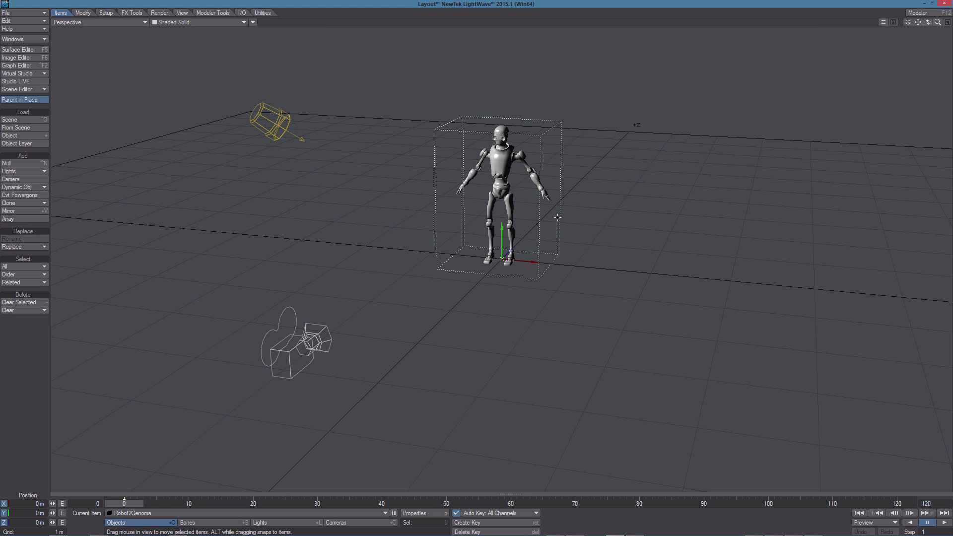
Set the Layout perspective view to Textured Shaded Solid and frame the whole robot.
{"action": "left_click_drag", "start_coordinate": [558, 218], "coordinate": [556, 292], "text": "ctrl+alt"}
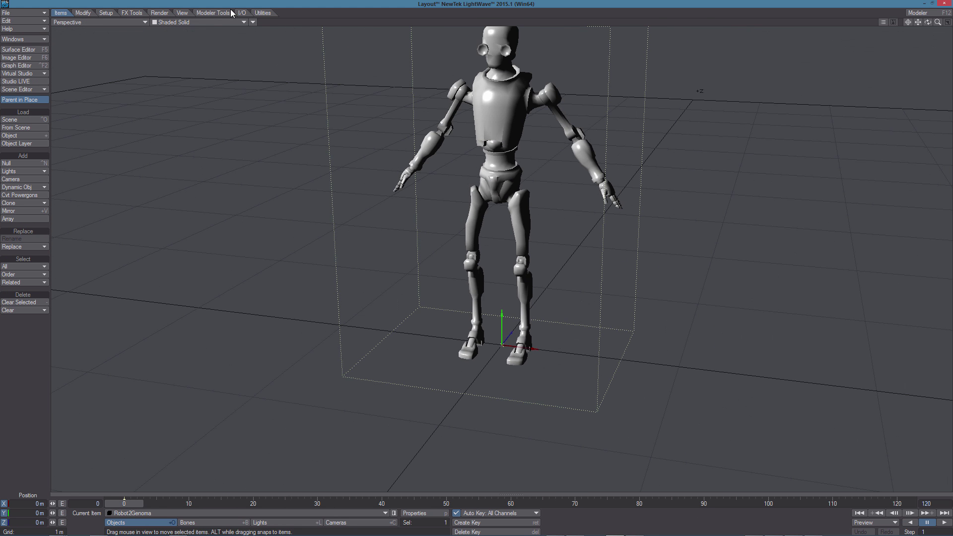
{"action": "left_click", "coordinate": [219, 22]}
{"action": "left_click", "coordinate": [225, 41]}
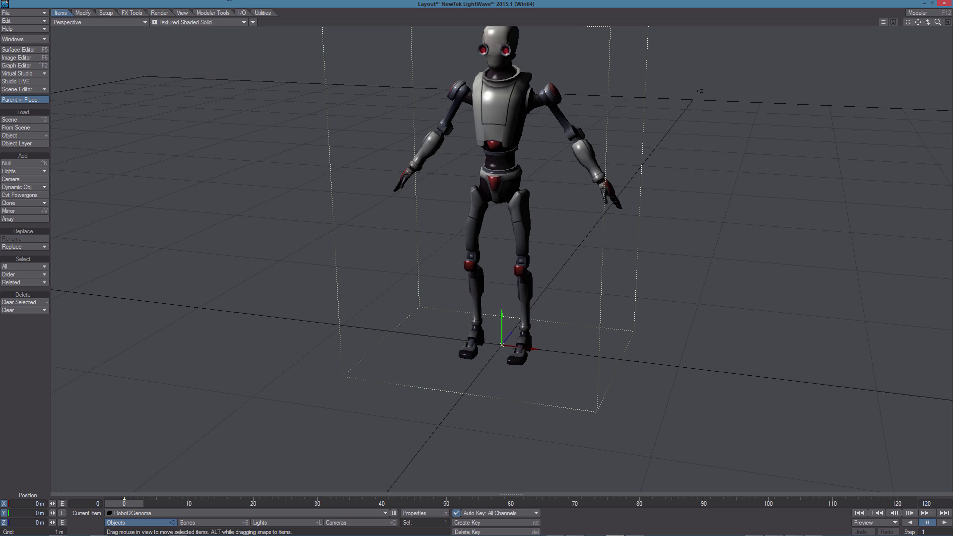
{"action": "left_click_drag", "start_coordinate": [502, 260], "coordinate": [556, 290], "text": "alt+shift"}
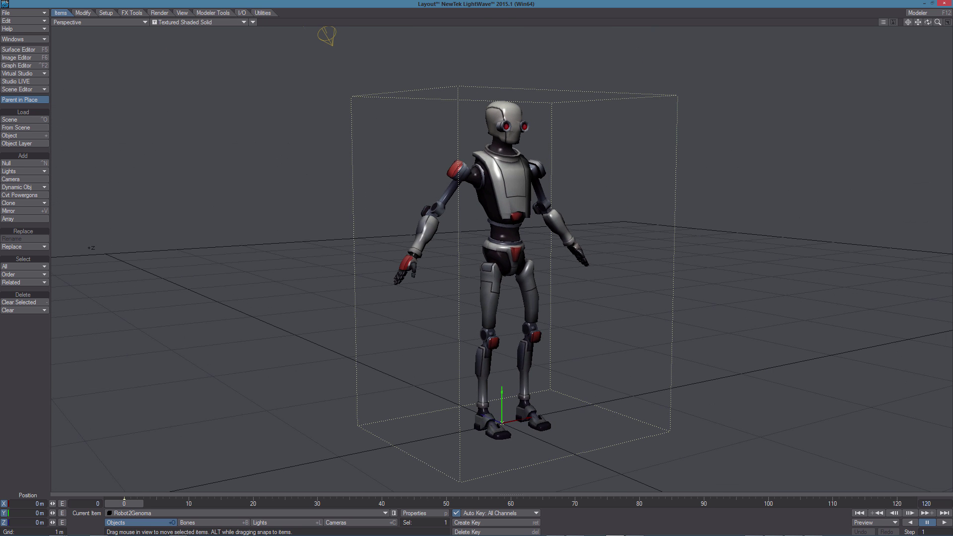
Create the Genoma rig for the Robot2Genoma object, then switch back to Modeler.
{"action": "left_click", "coordinate": [106, 13]}
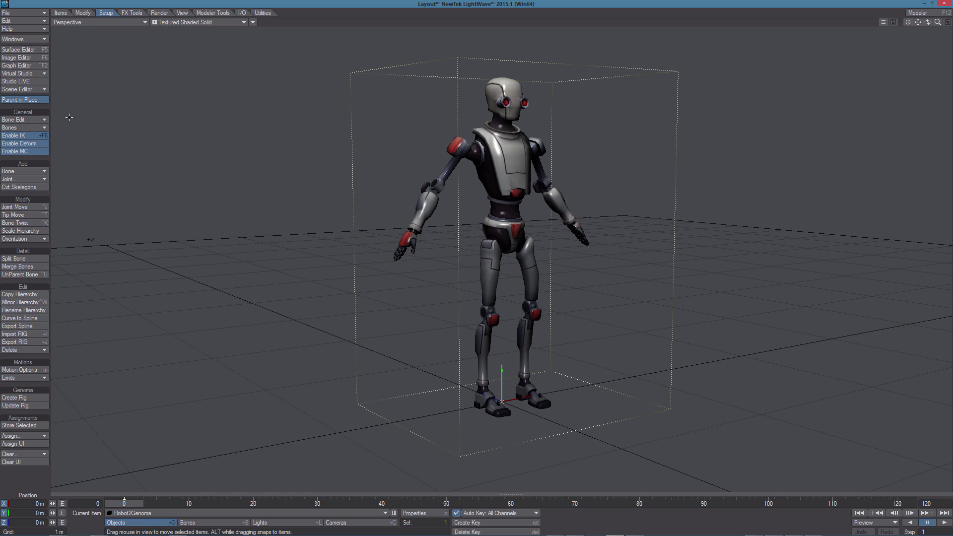
{"action": "left_click", "coordinate": [15, 397]}
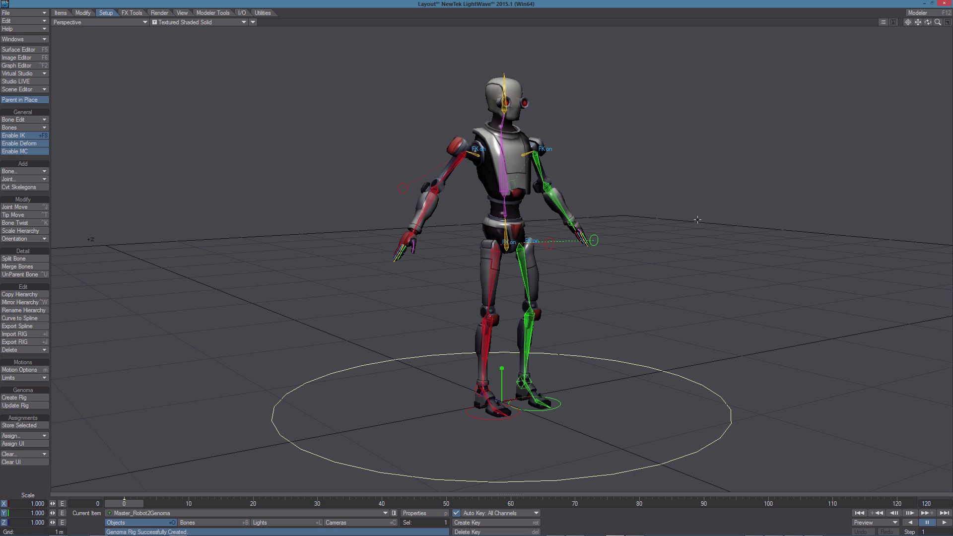
{"action": "key", "text": "F12"}
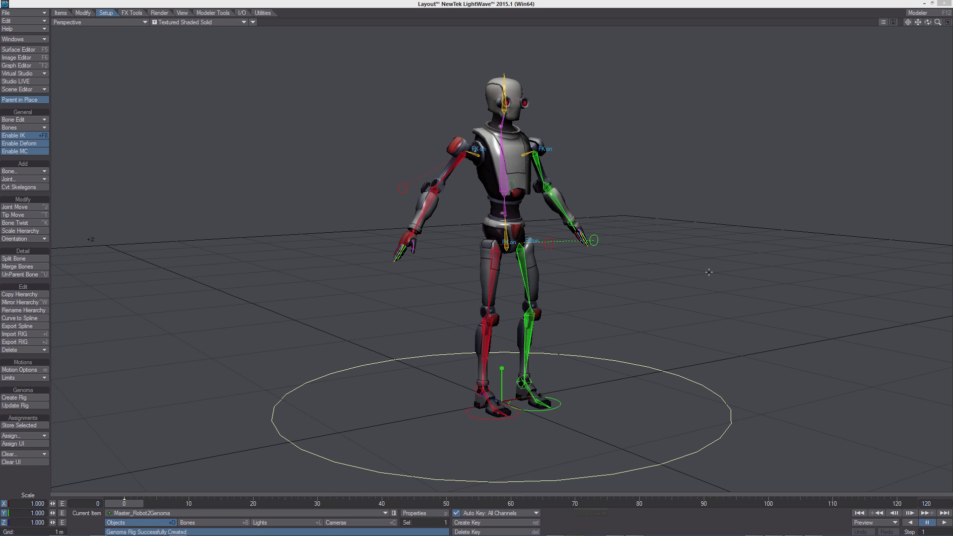